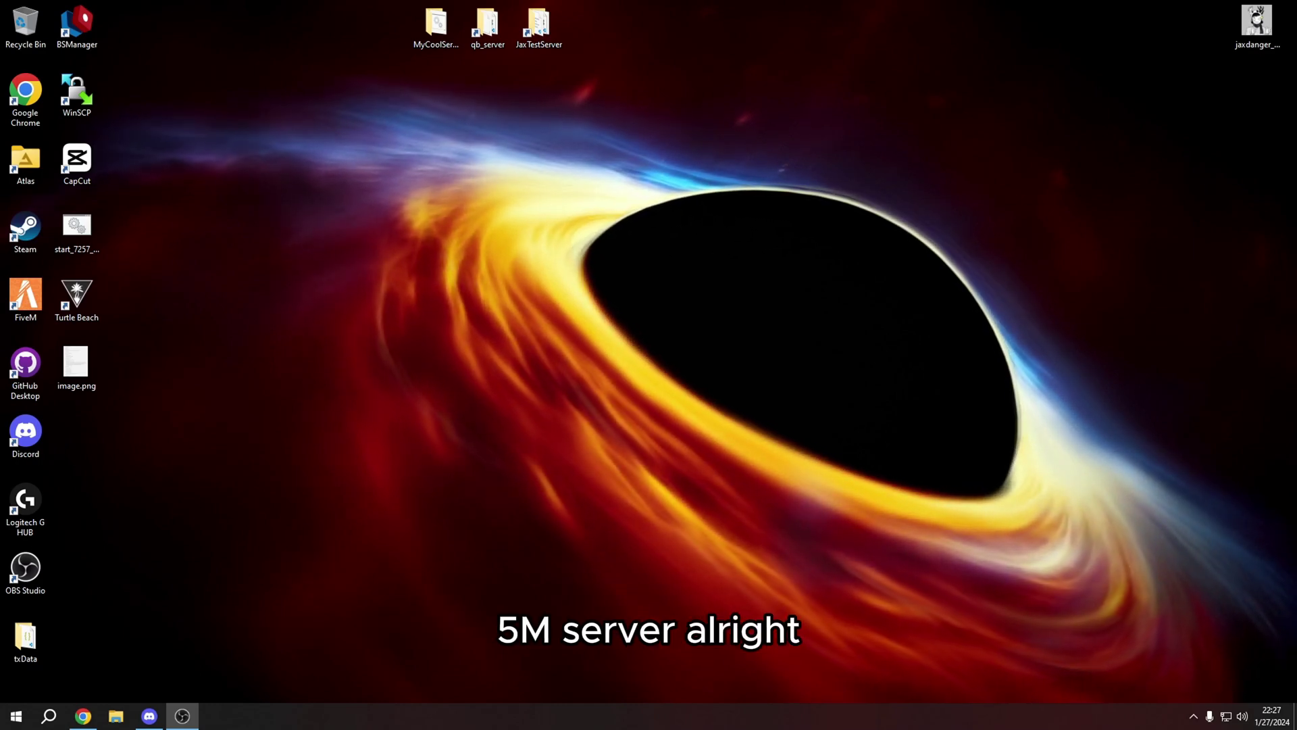
Step: Move the MyCoolServer desktop folder lower, open it in File Explorer and reposition its window
left_click(436, 27)
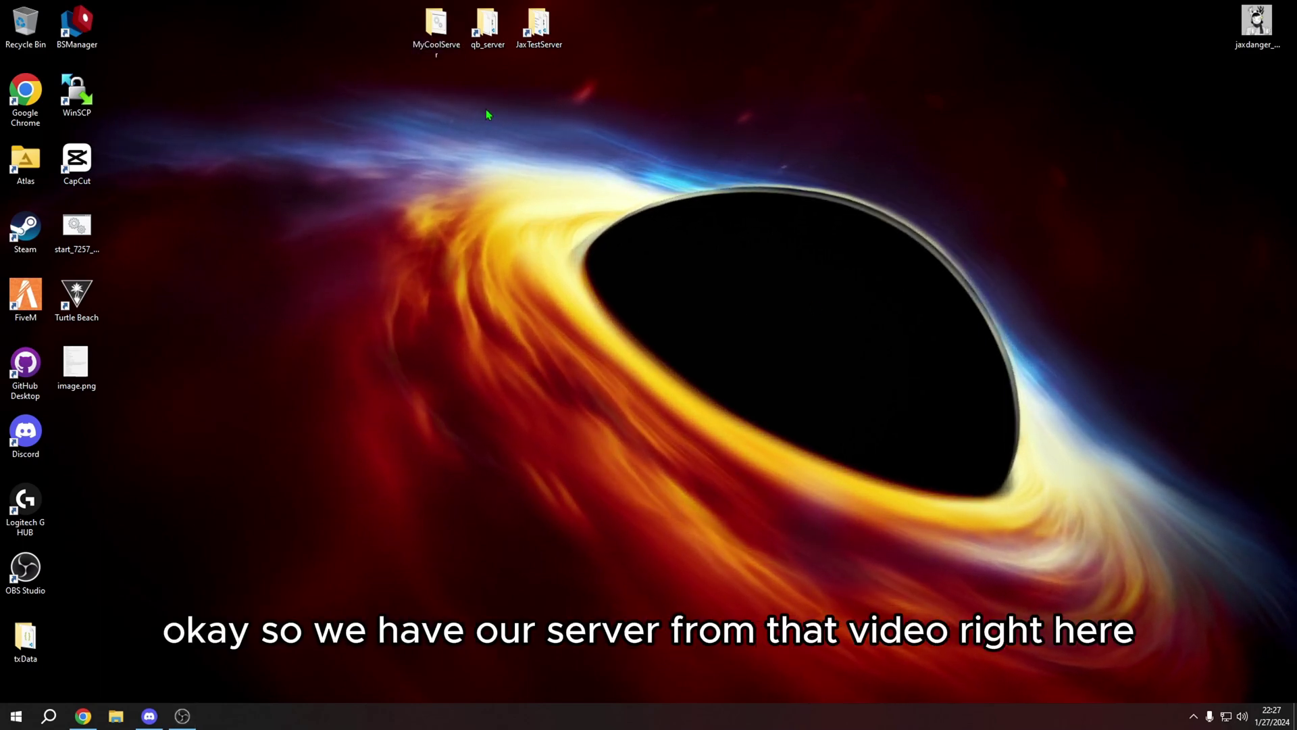
left_click_drag(436, 48, 391, 113)
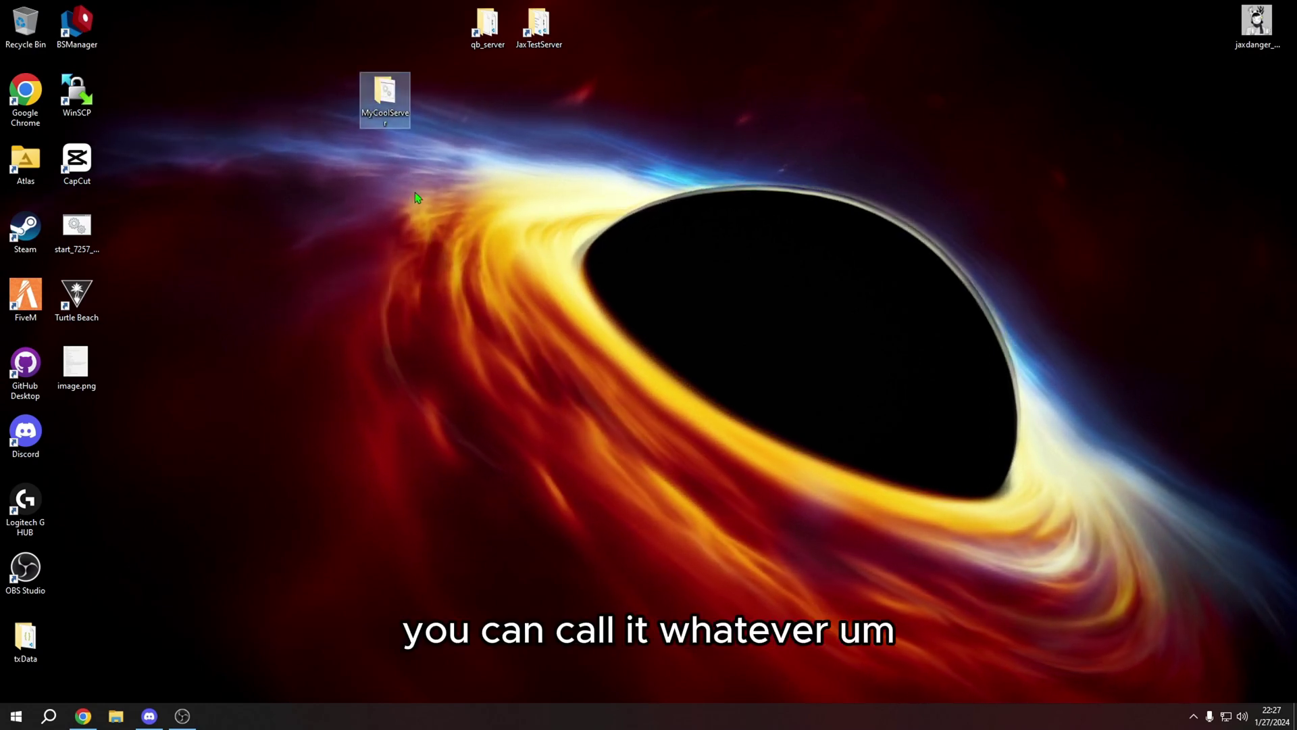
double_click(385, 98)
left_click_drag(514, 106, 465, 195)
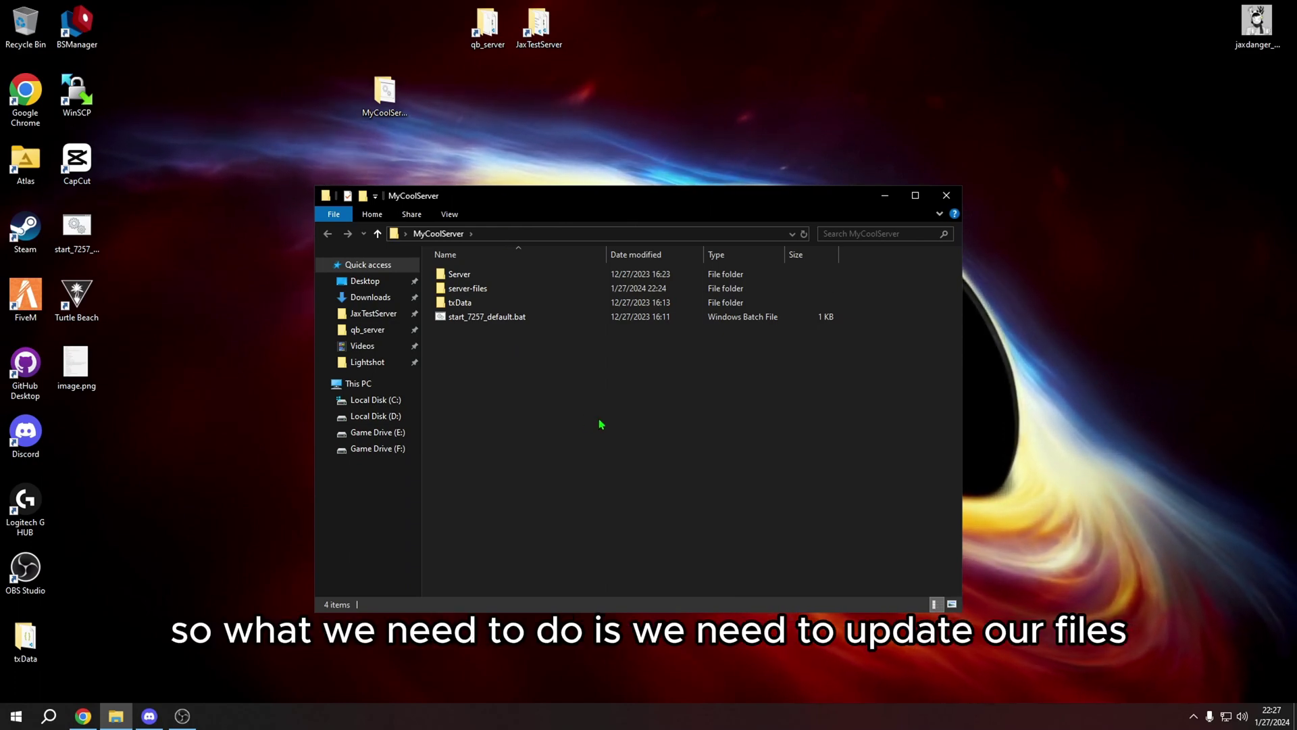
Step: Search Google in Chrome for 'fivem server artifacts windows'
left_click(371, 297)
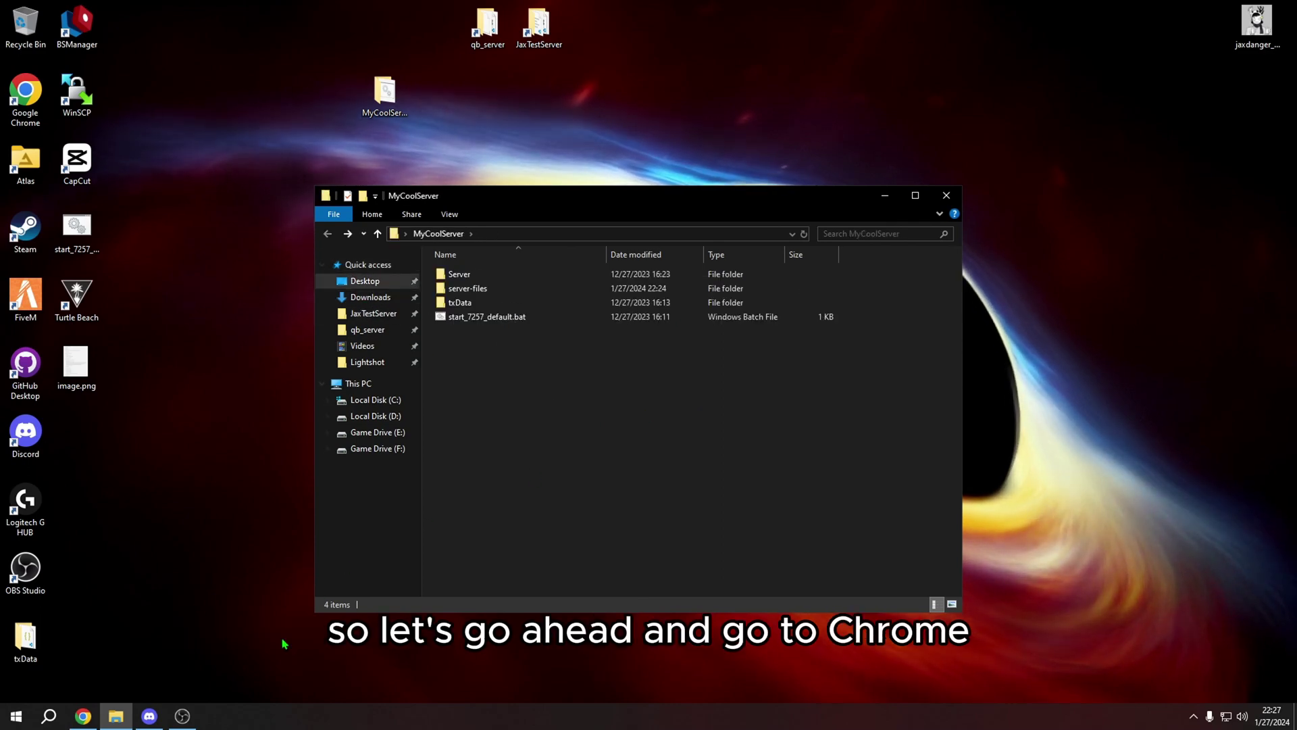
left_click(83, 715)
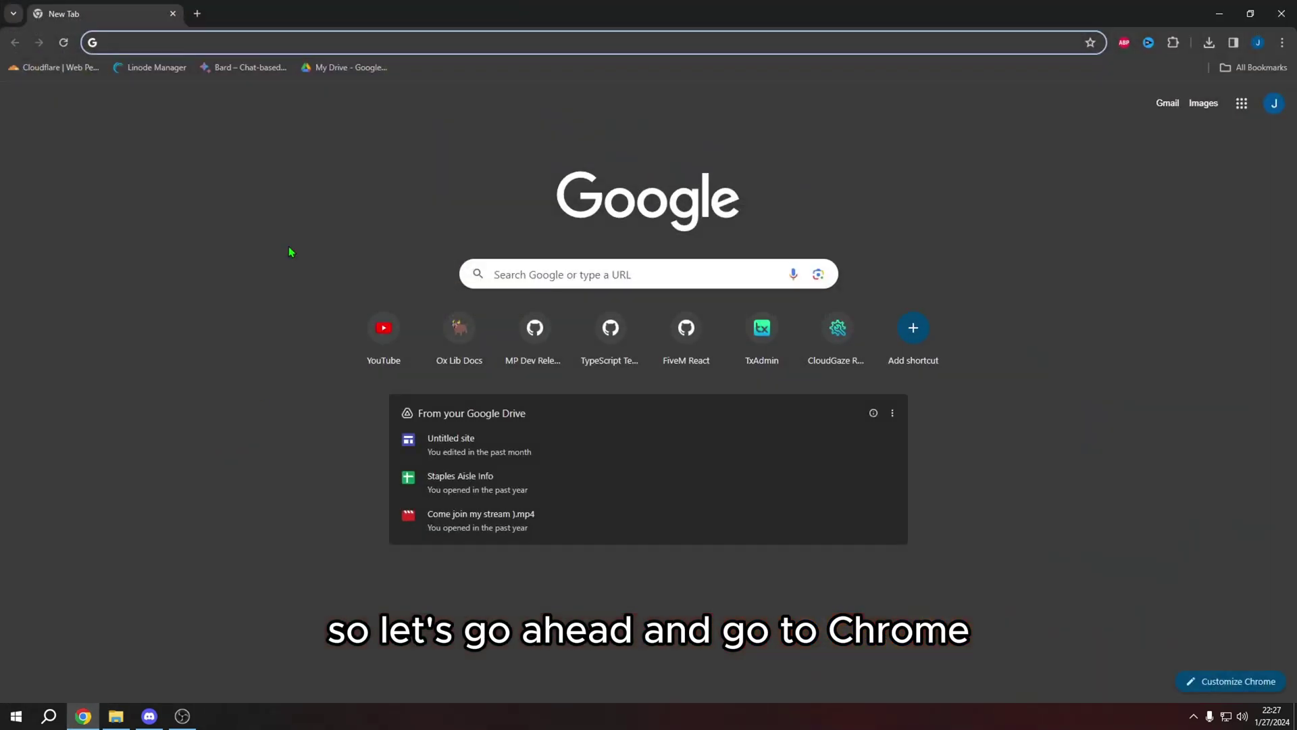
left_click(185, 40)
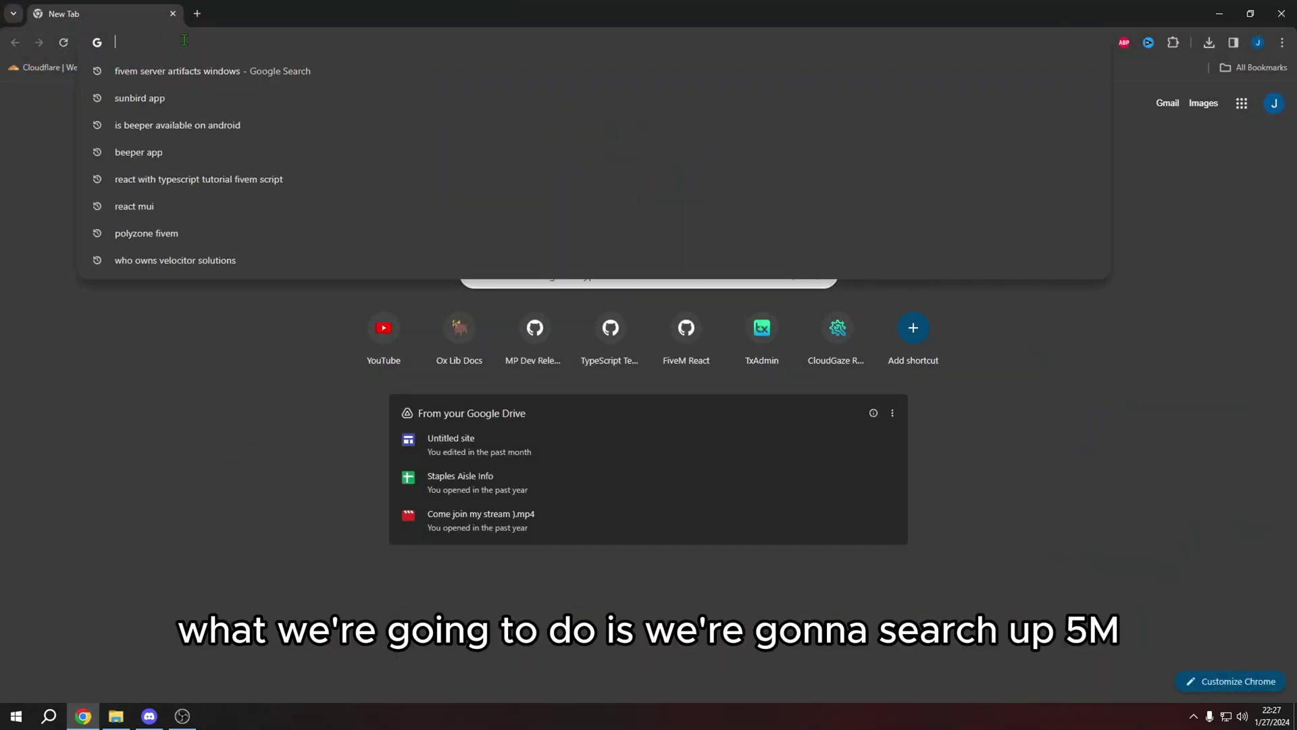
type("fivem server")
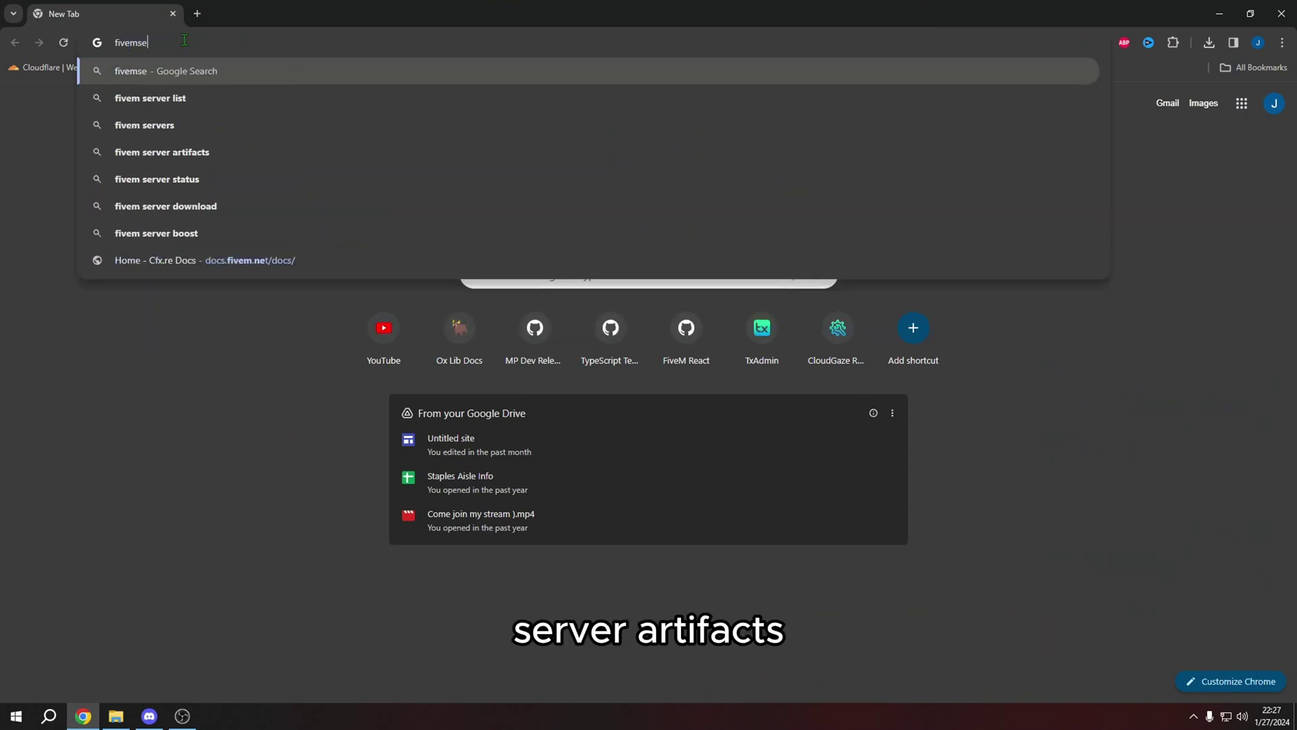
type(" ar")
key("End")
type("'")
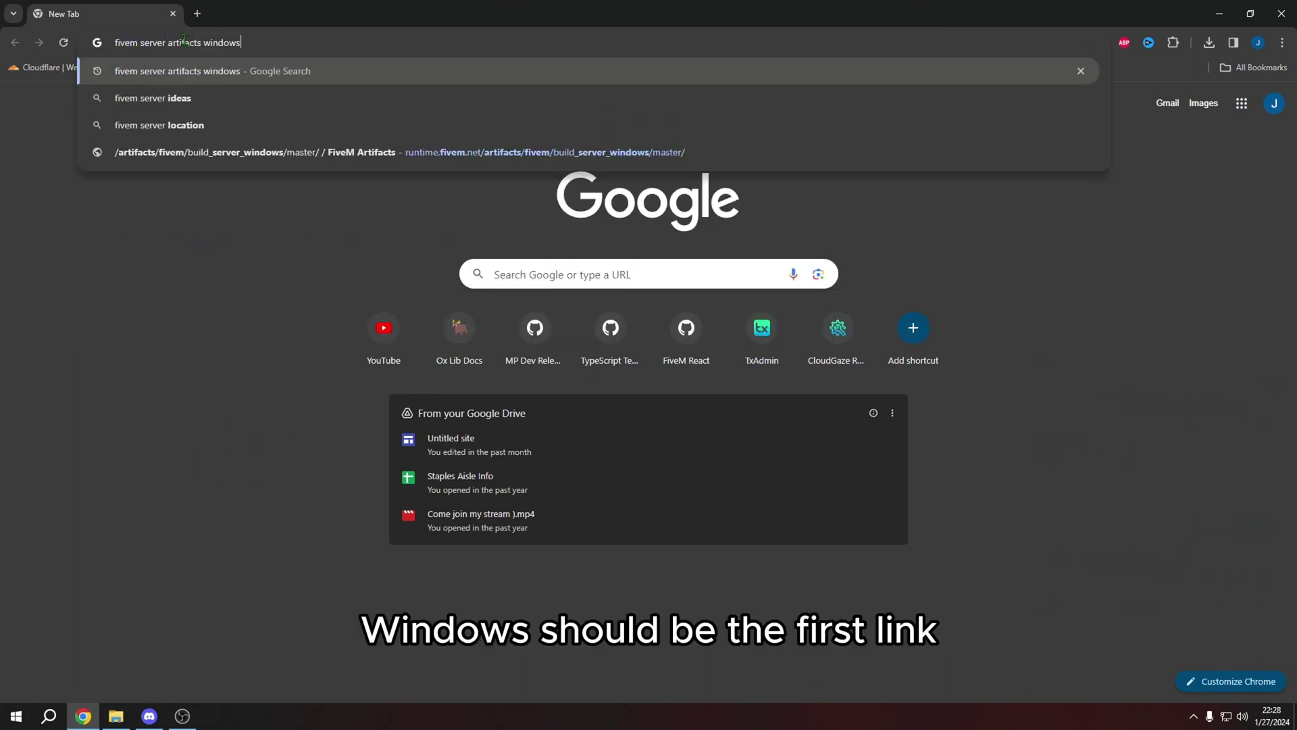
key("Return")
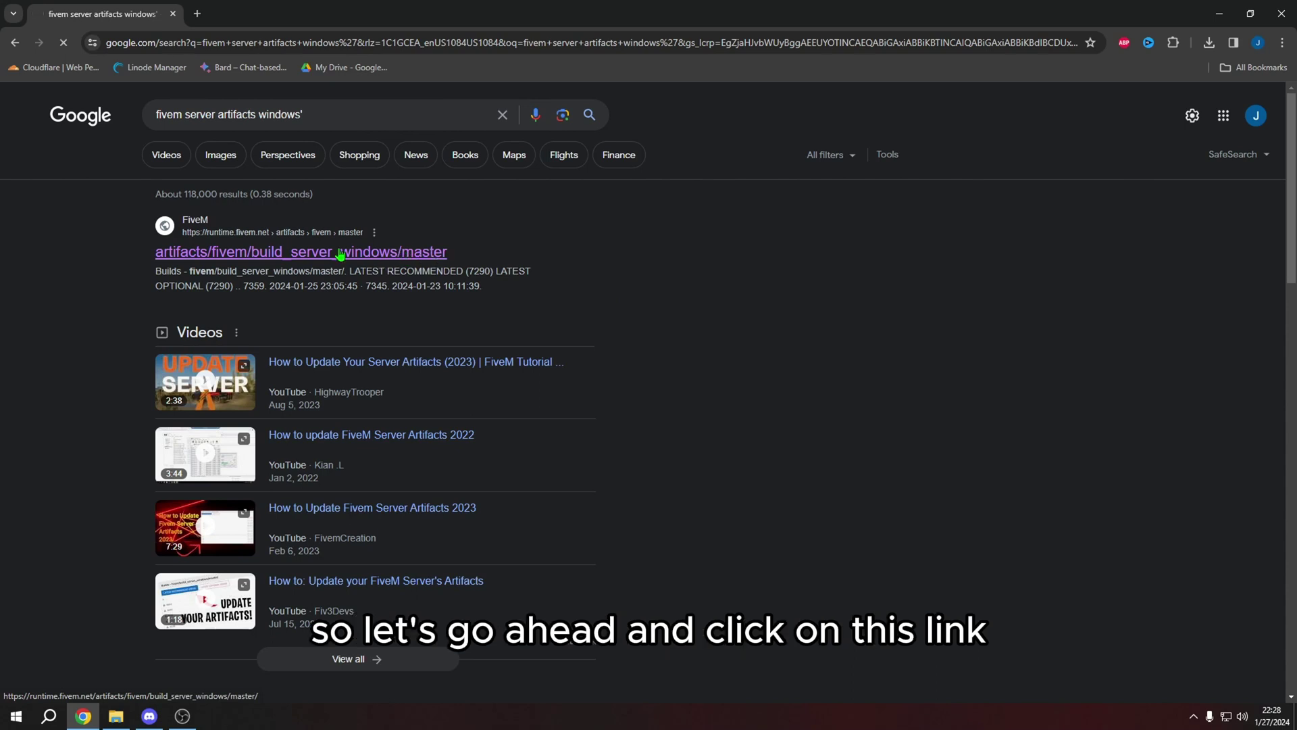
Step: Open the runtime.fivem.net Windows builds page and download the server.7z build archive
left_click(274, 261)
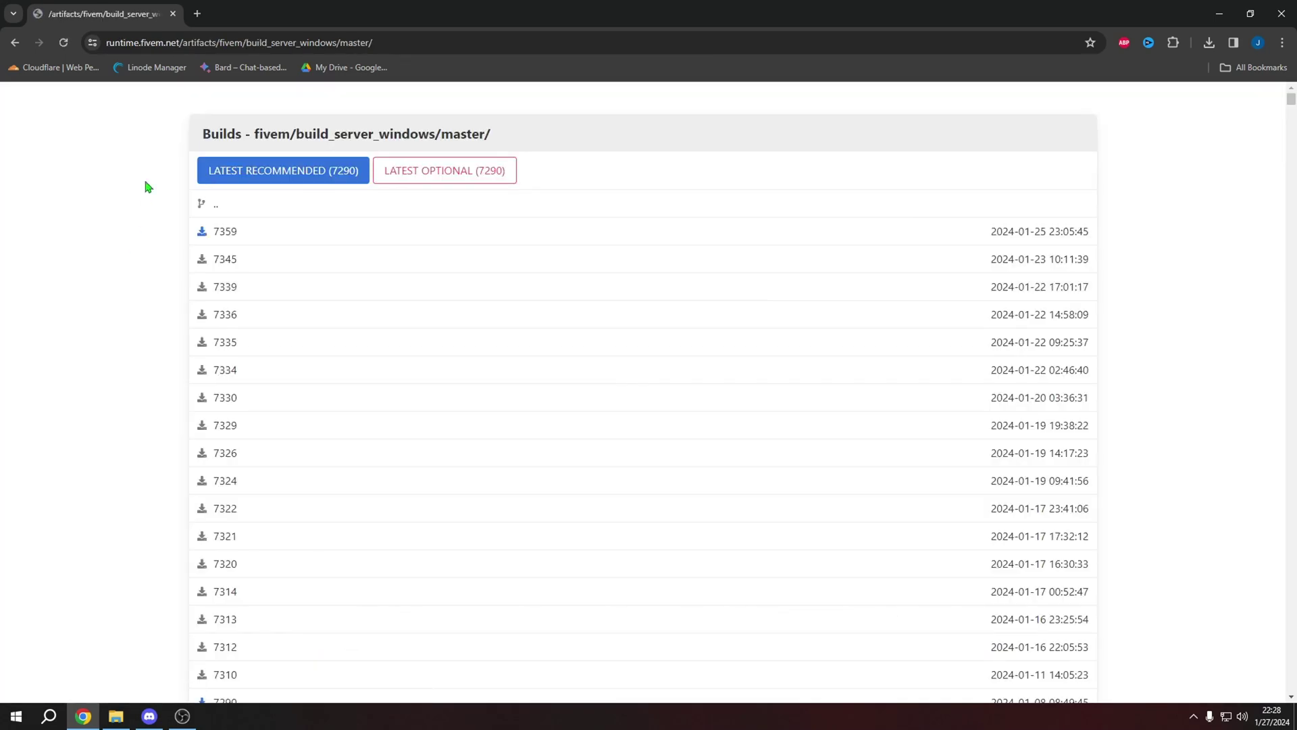
left_click_drag(380, 139, 509, 130)
left_click(509, 130)
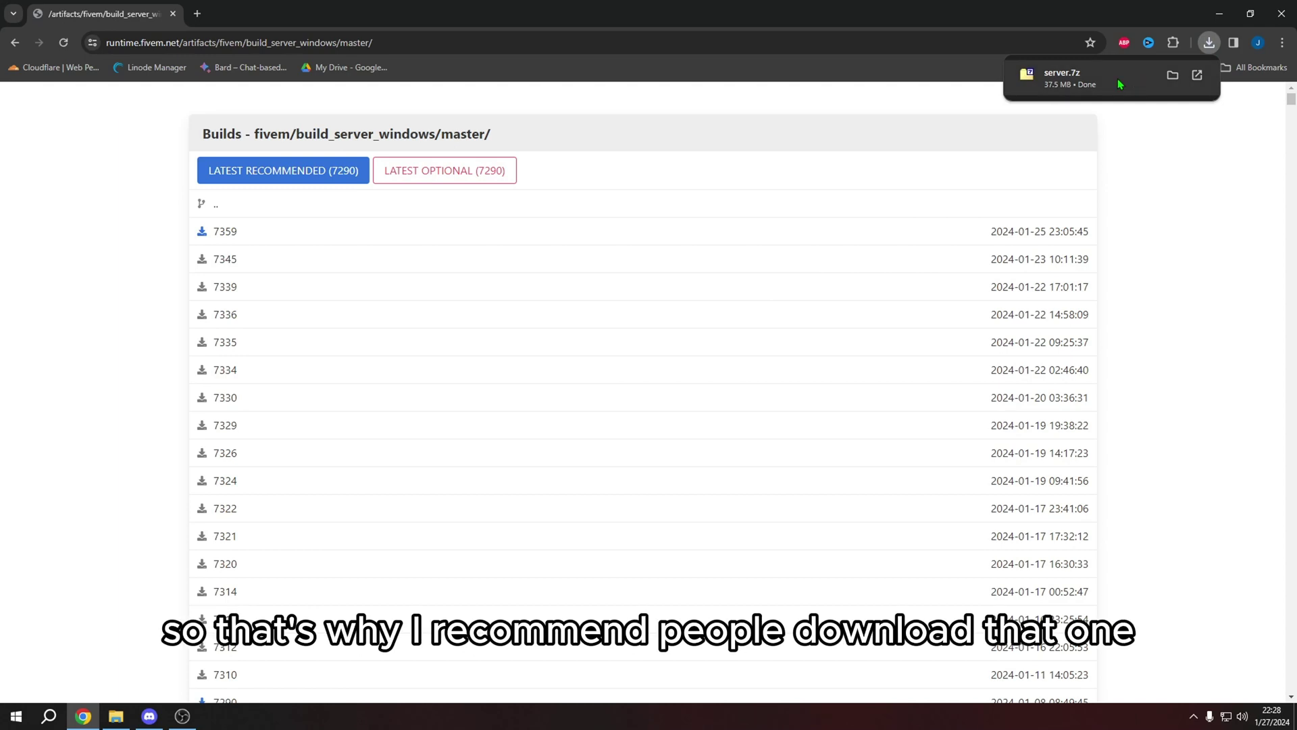
Step: Open server.7z in 7-Zip beside the MyCoolServer server-files folder in Explorer
left_click(1117, 79)
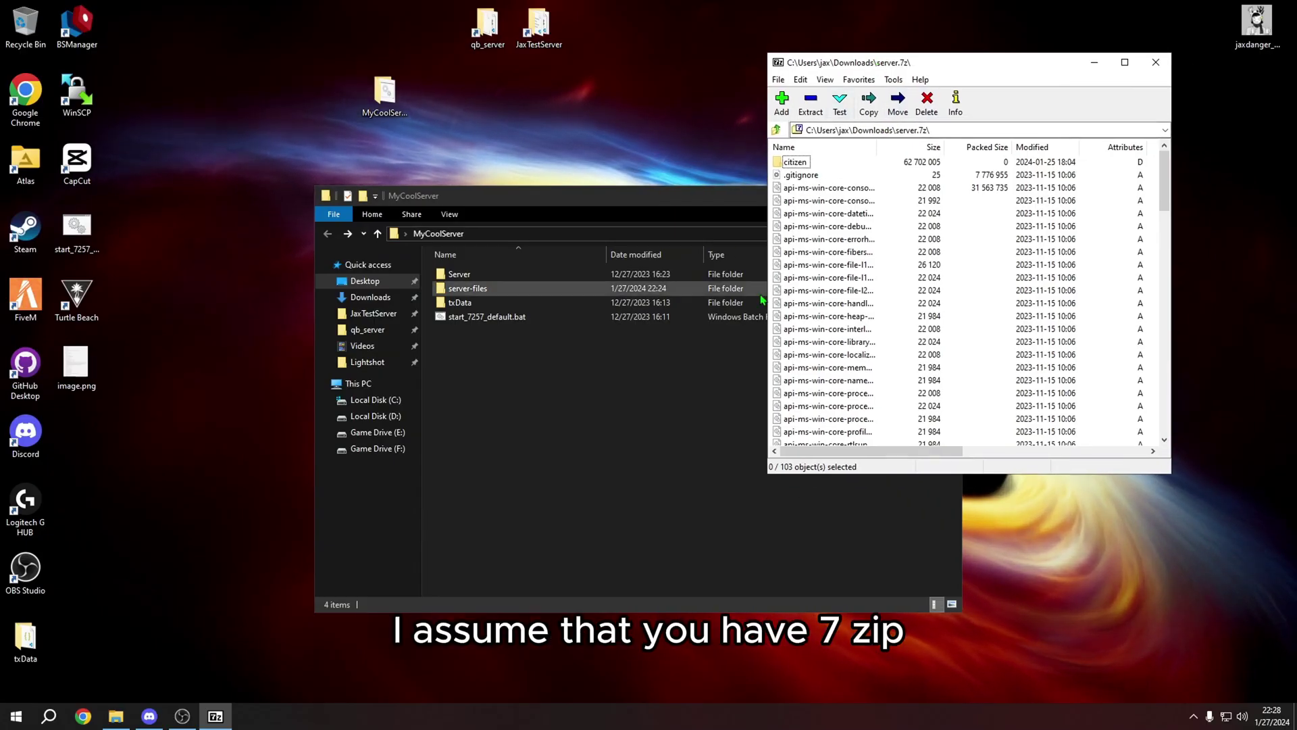
left_click_drag(878, 64, 1024, 38)
left_click_drag(608, 196, 427, 190)
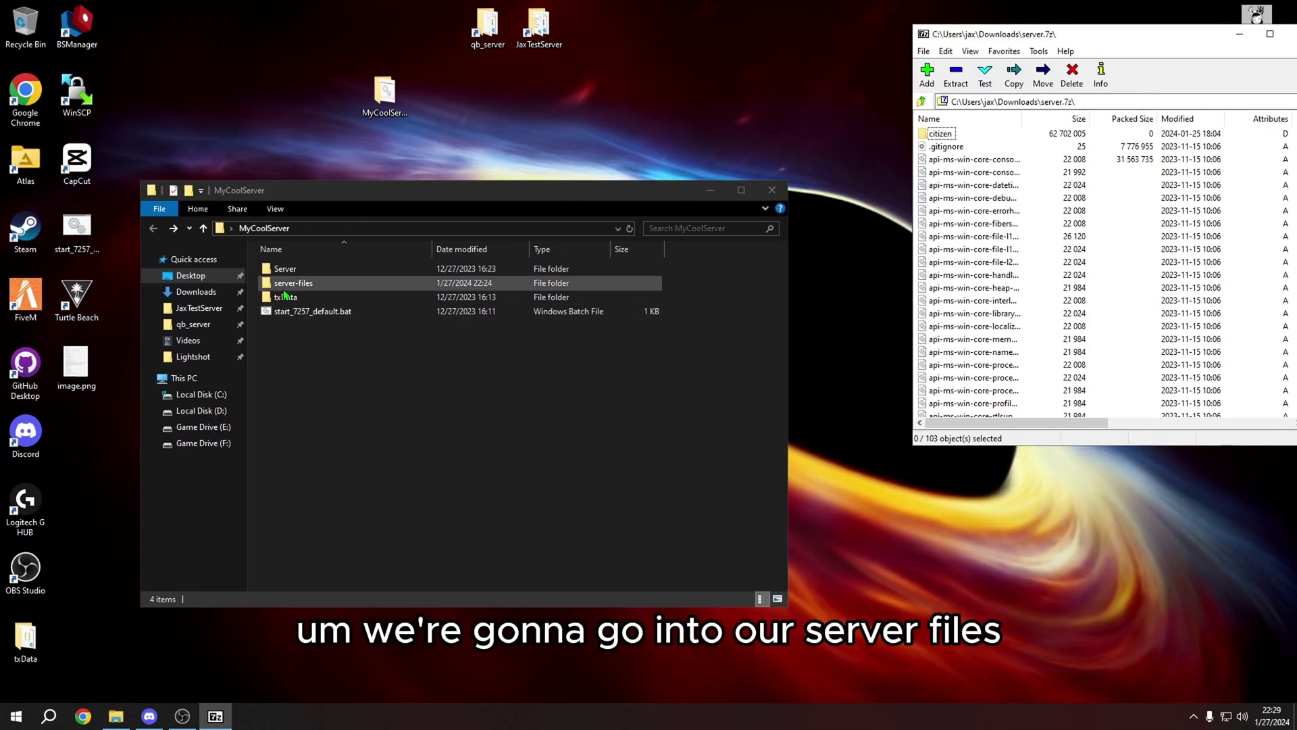
left_click(316, 287)
double_click(315, 285)
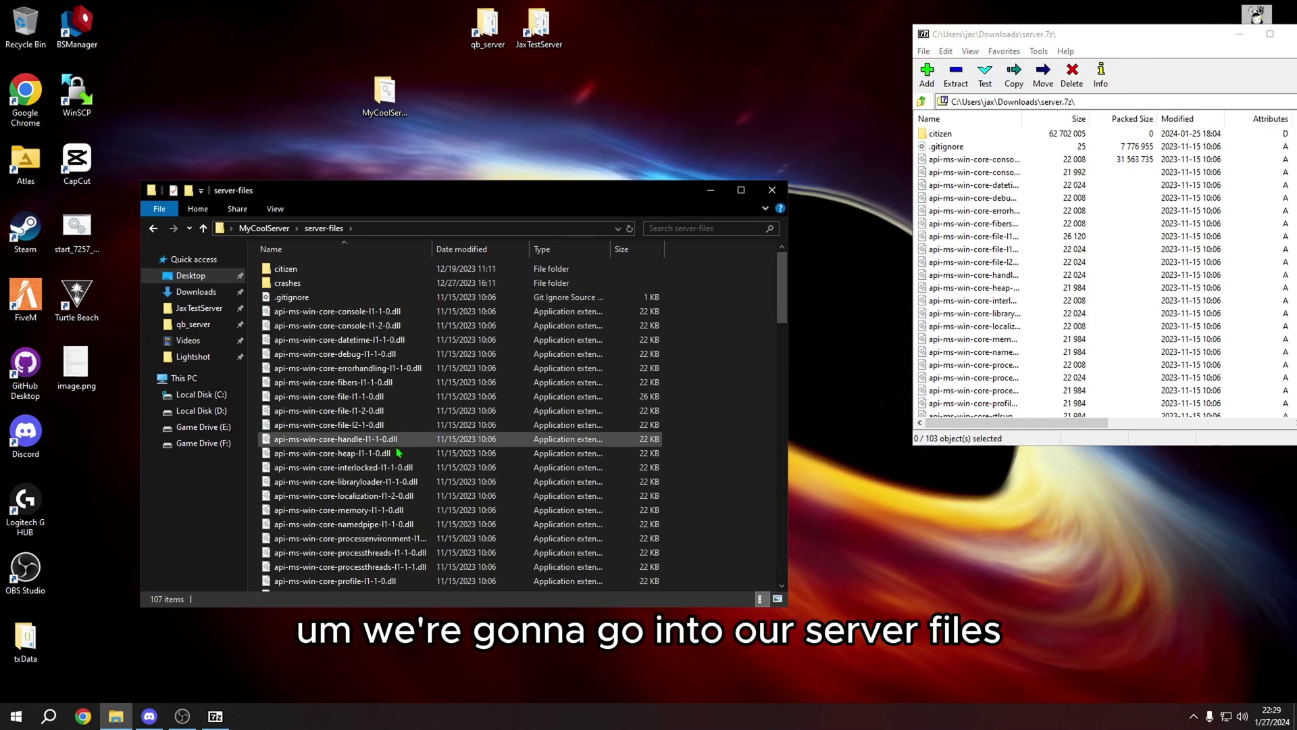
Step: Copy all archive items into server-files, replacing the existing files
left_click(1040, 253)
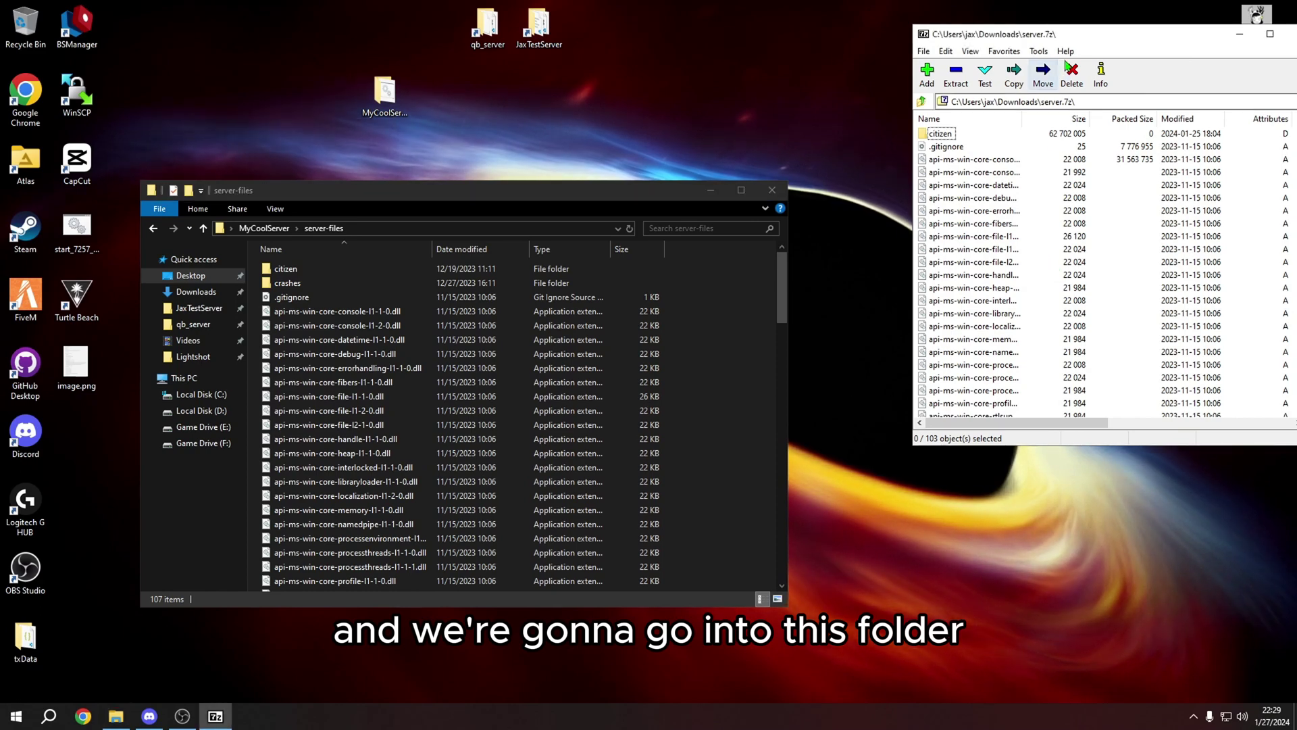
left_click_drag(1068, 40, 957, 99)
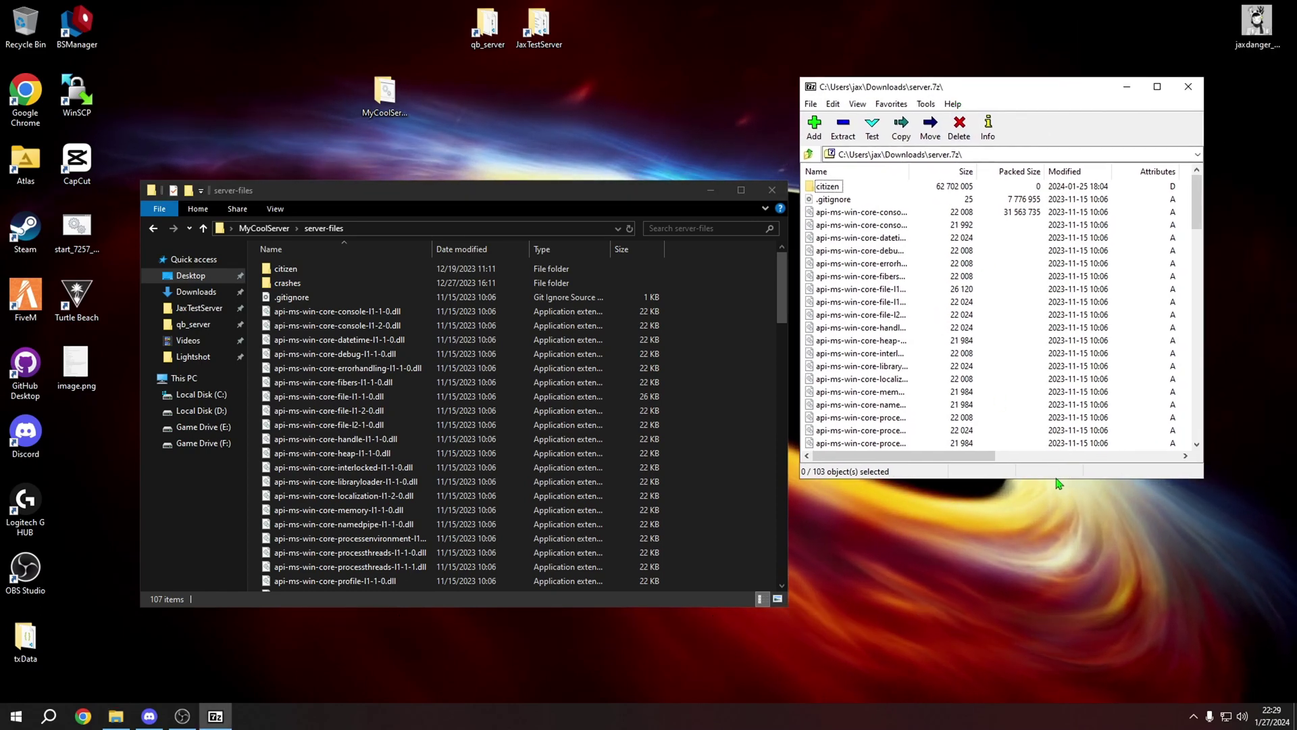
left_click_drag(1054, 478, 1054, 601)
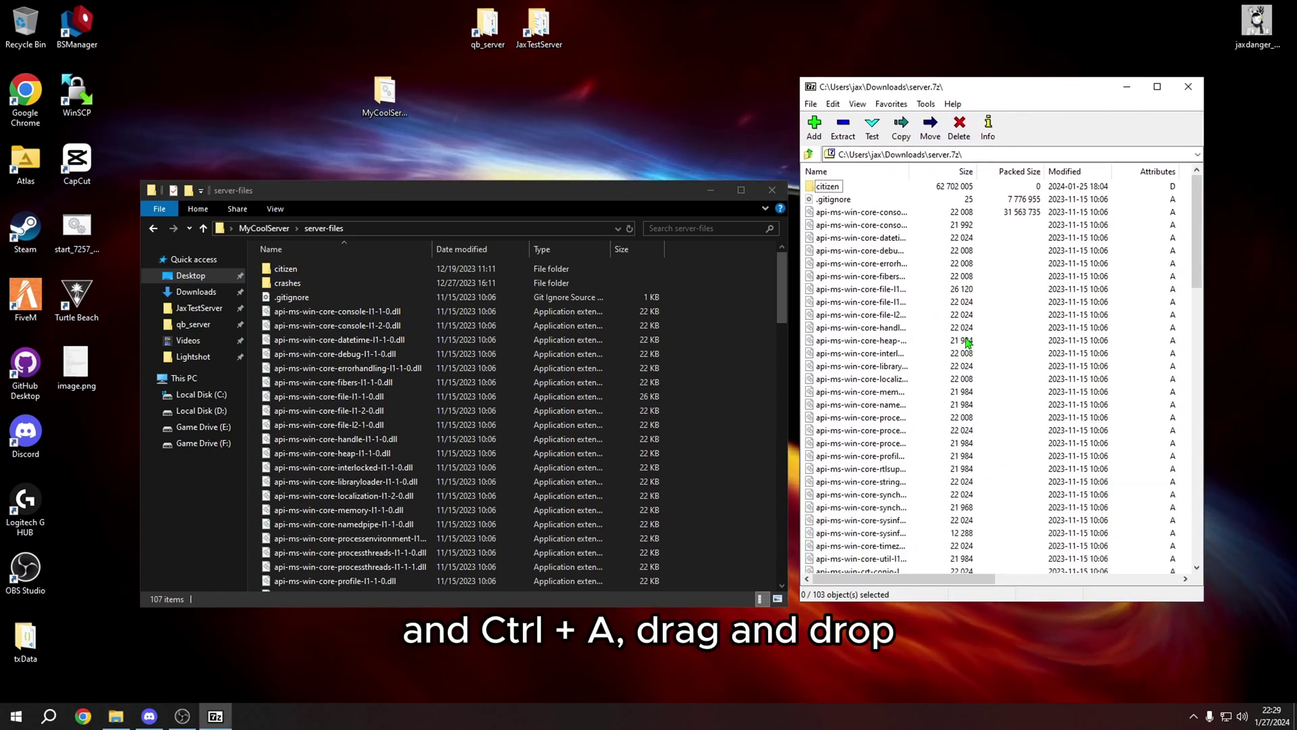
key("ctrl+a")
left_click_drag(879, 334, 689, 362)
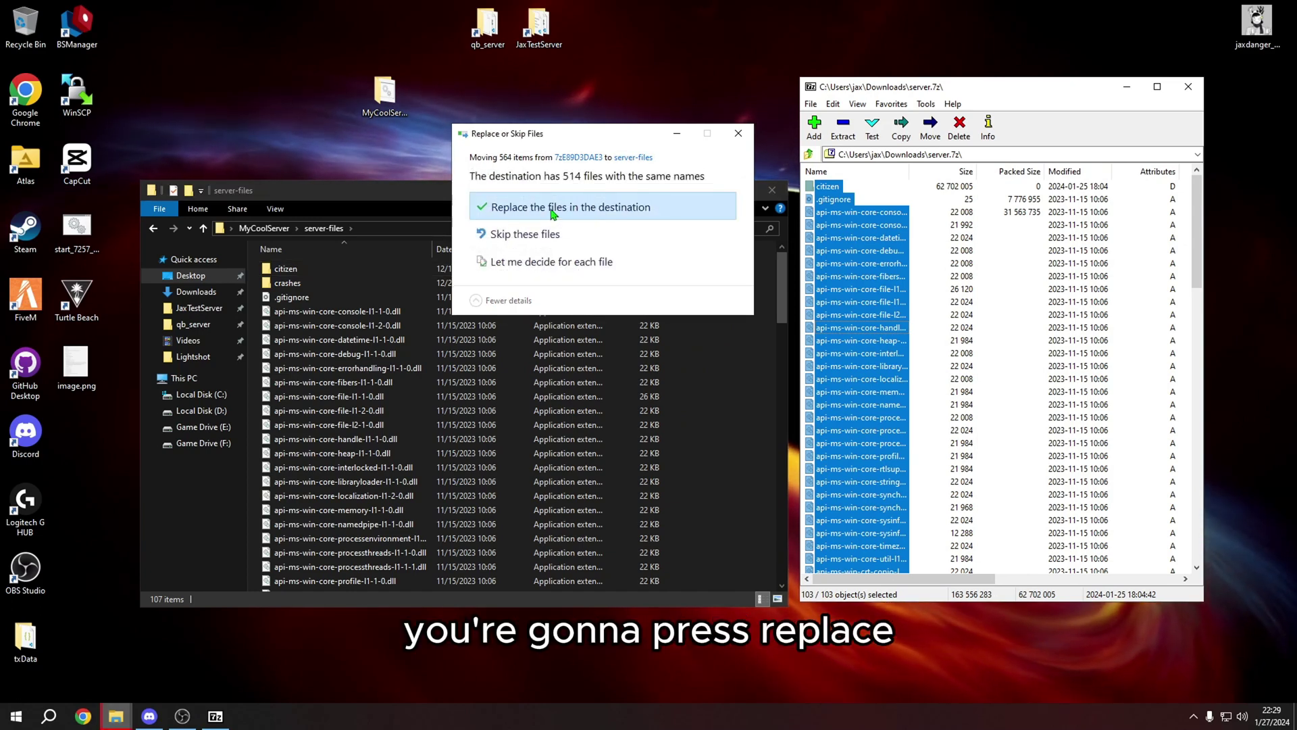
left_click(631, 214)
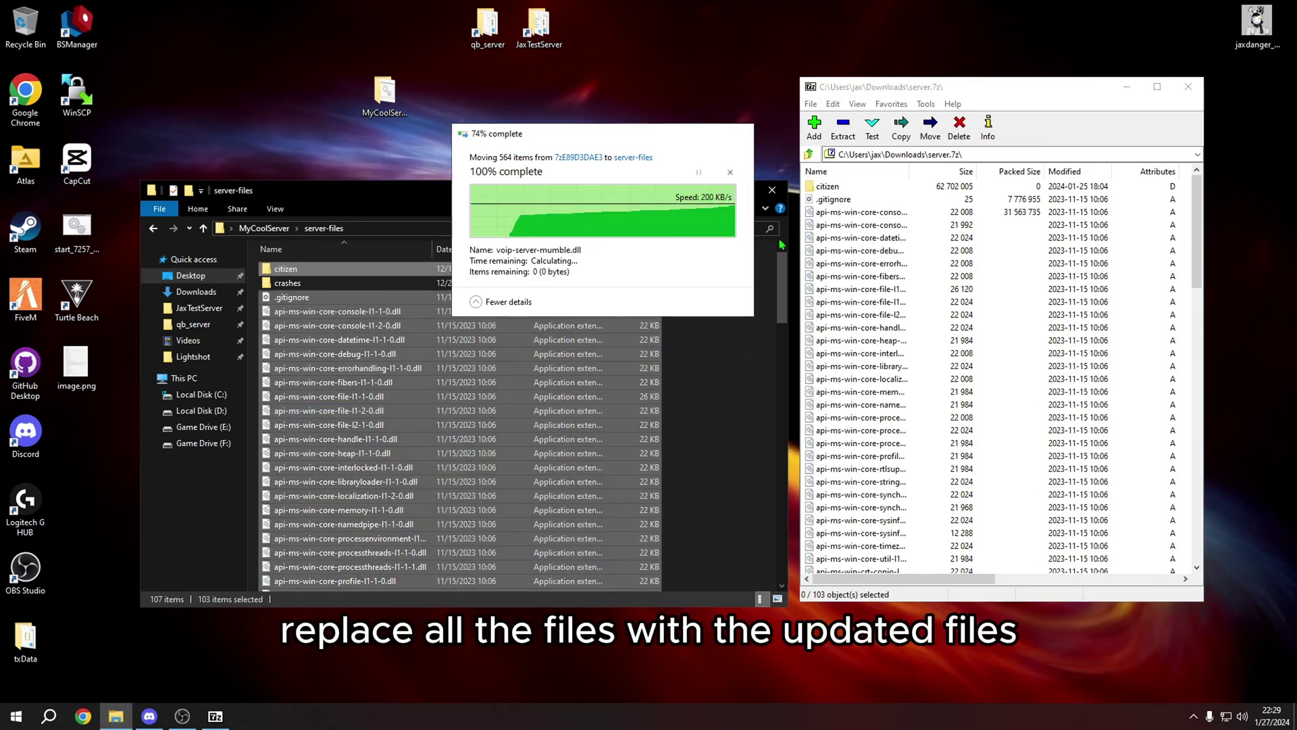
Step: Close the 7-Zip window and launch FXServer.exe from the server-files folder
left_click(748, 344)
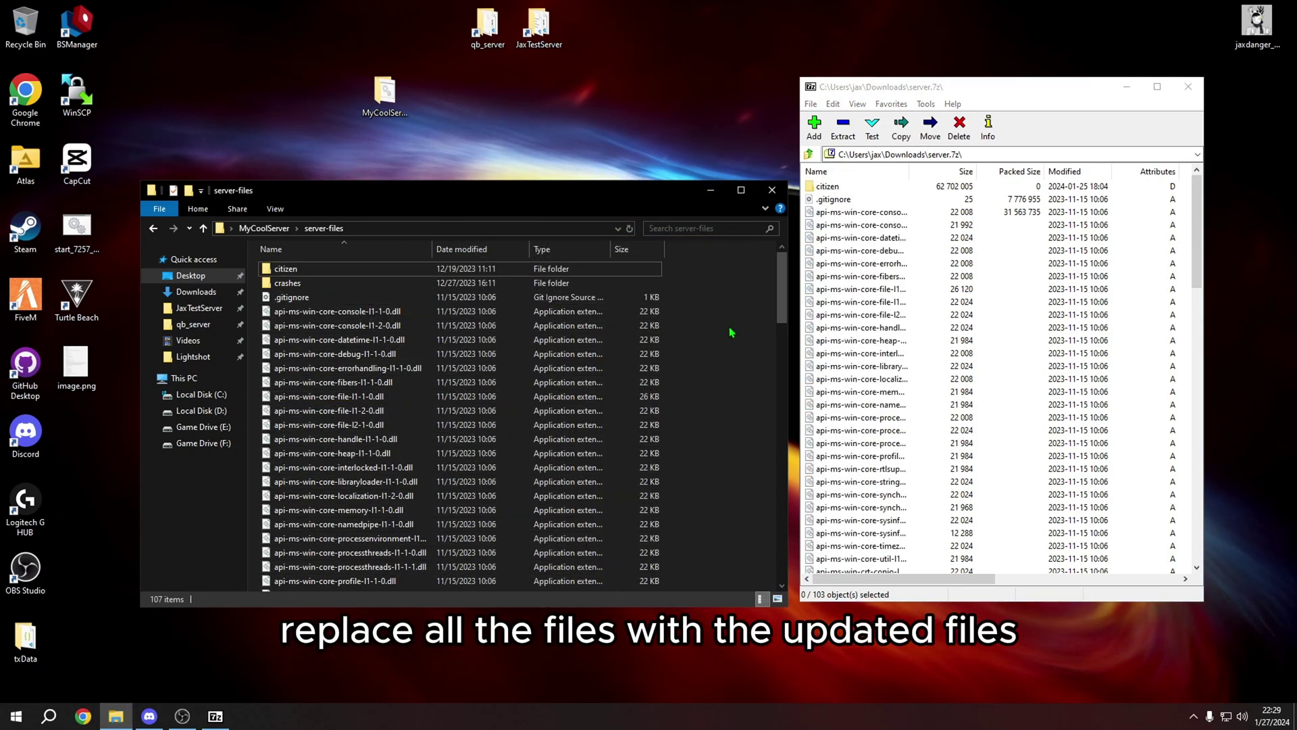
left_click(1191, 86)
left_click_drag(644, 197, 999, 93)
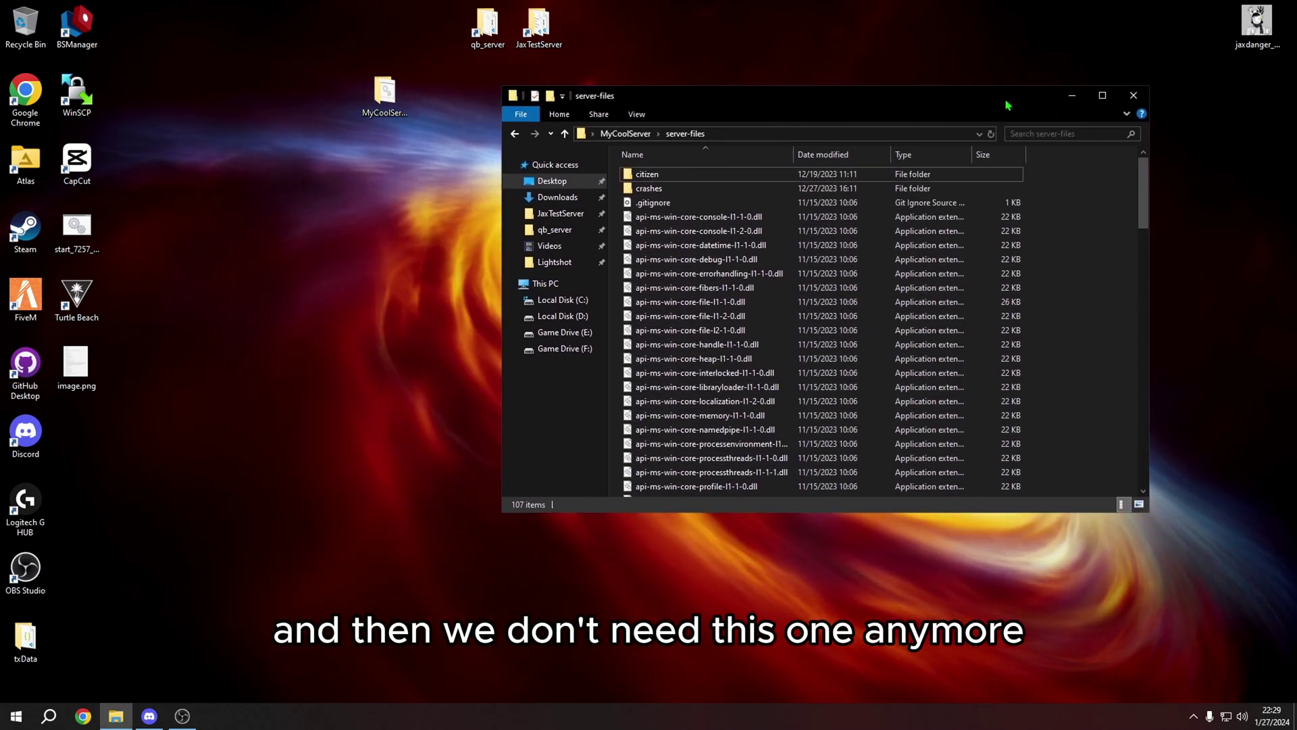
key("f")
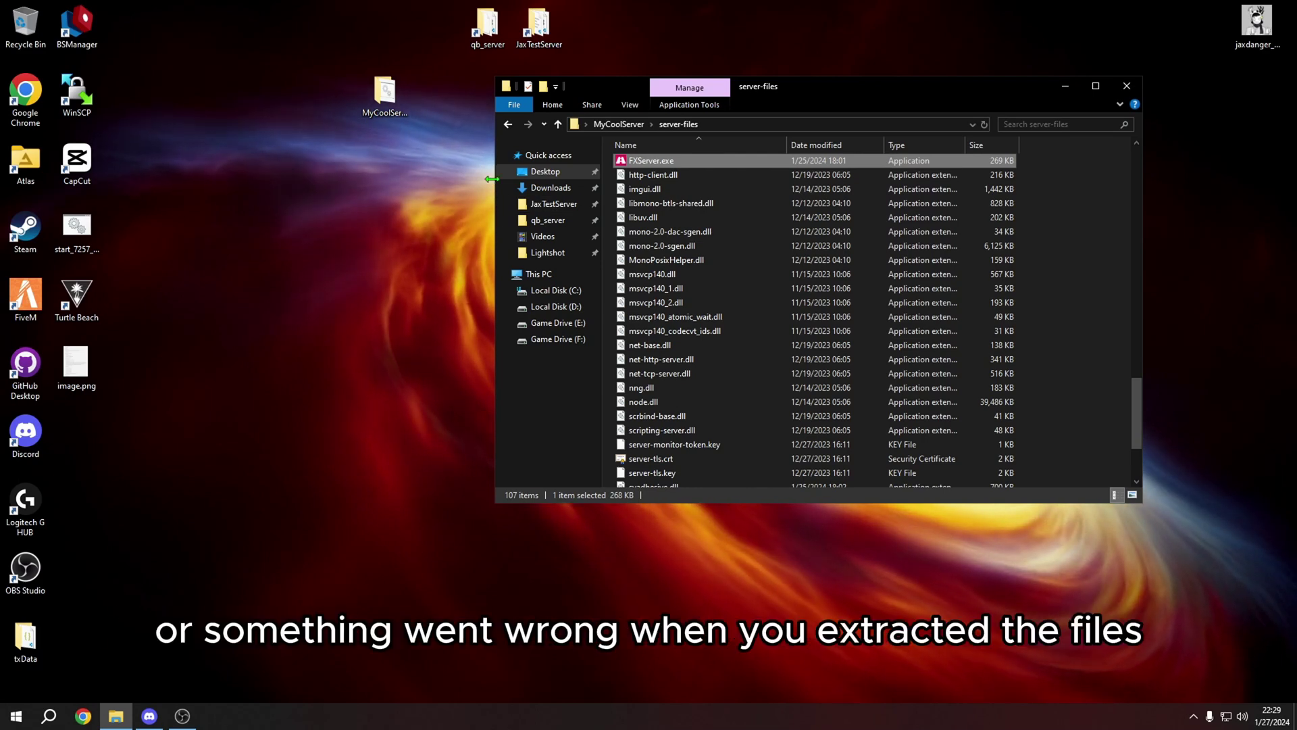
left_click_drag(959, 86, 771, 166)
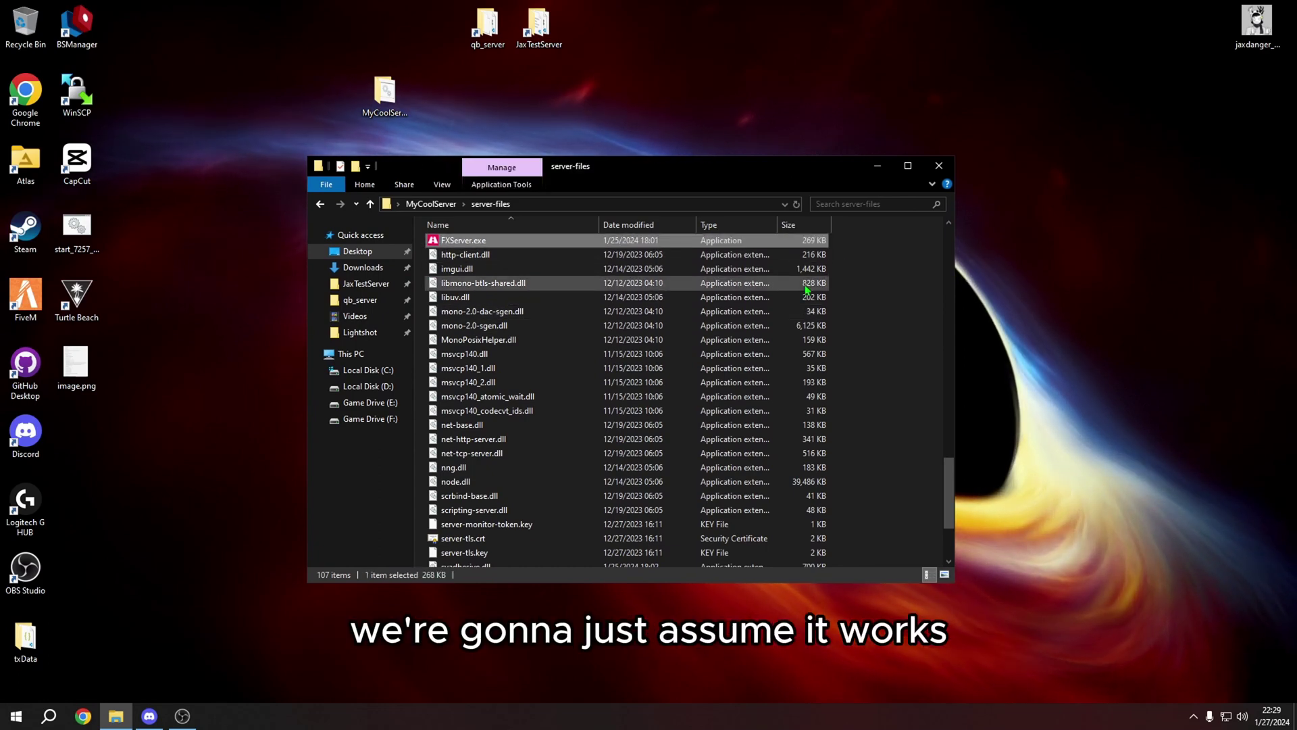
key("Return")
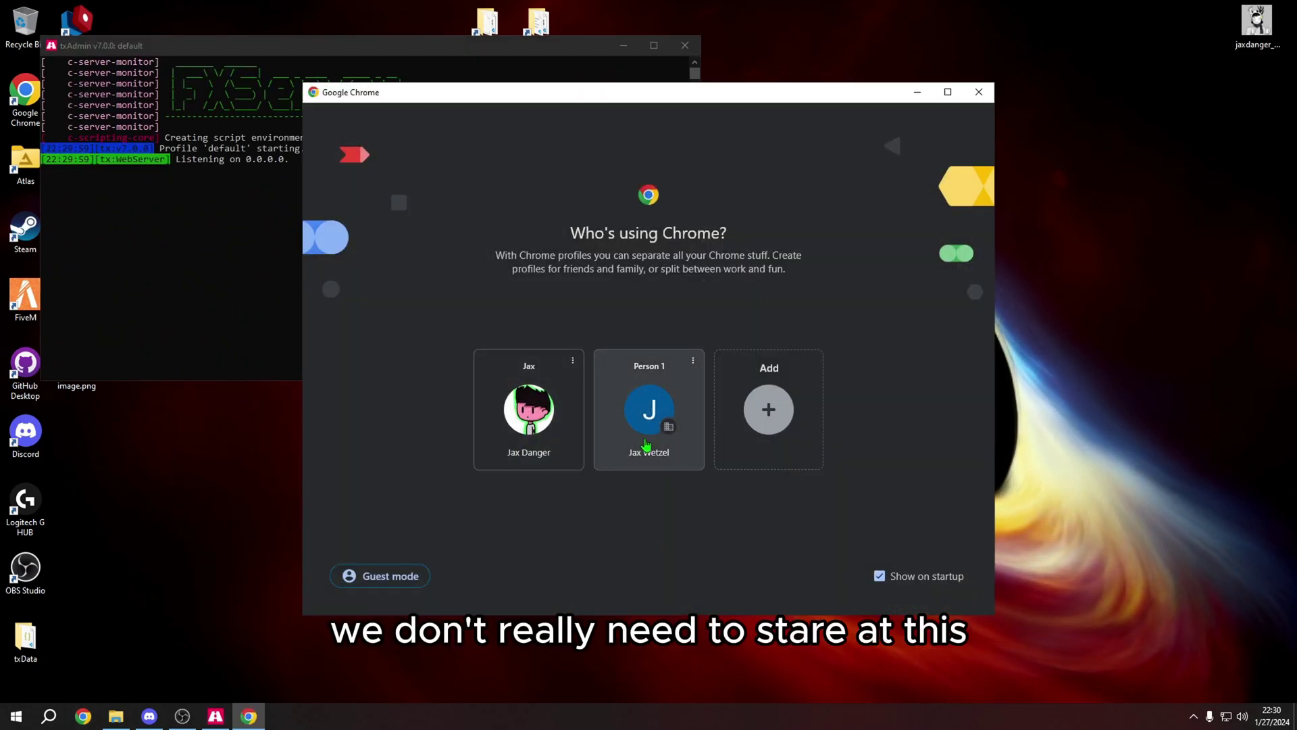
Step: Load localhost:40120 in Chrome and log in to txAdmin with the Cfx.re account
left_click(647, 442)
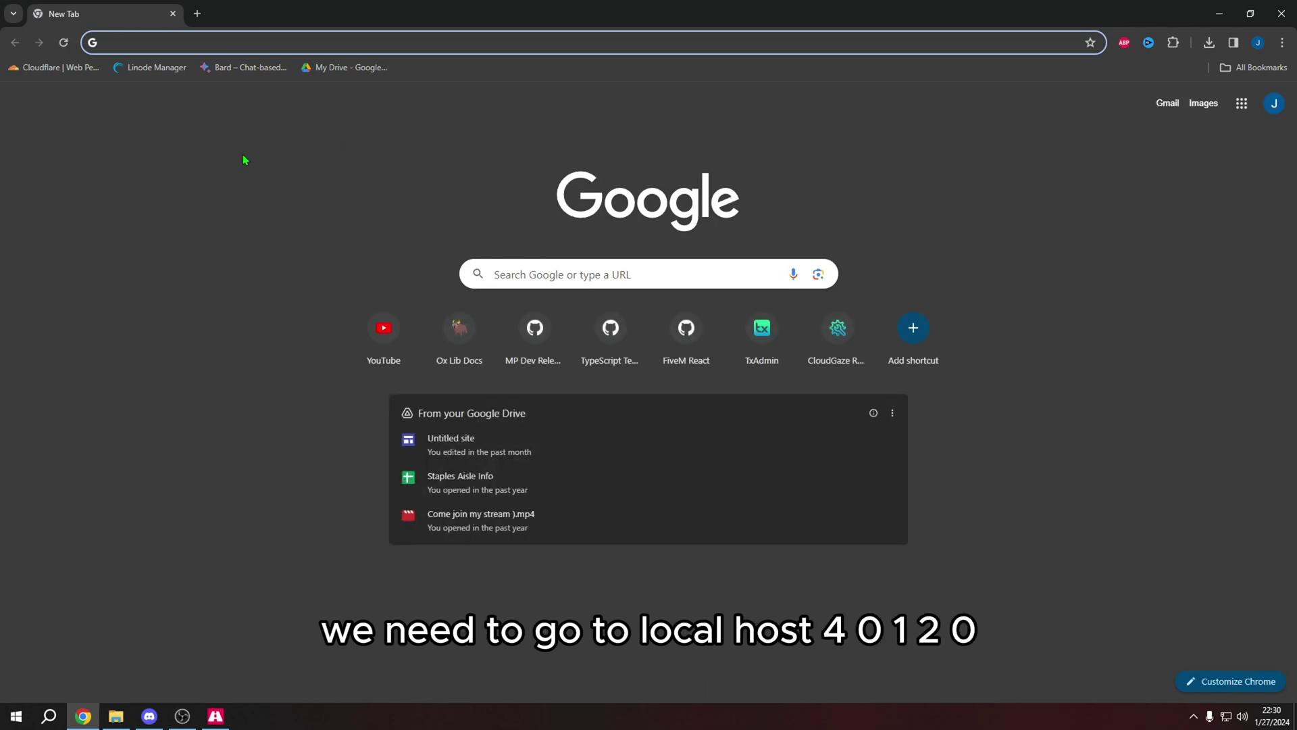
type("localhost:40120")
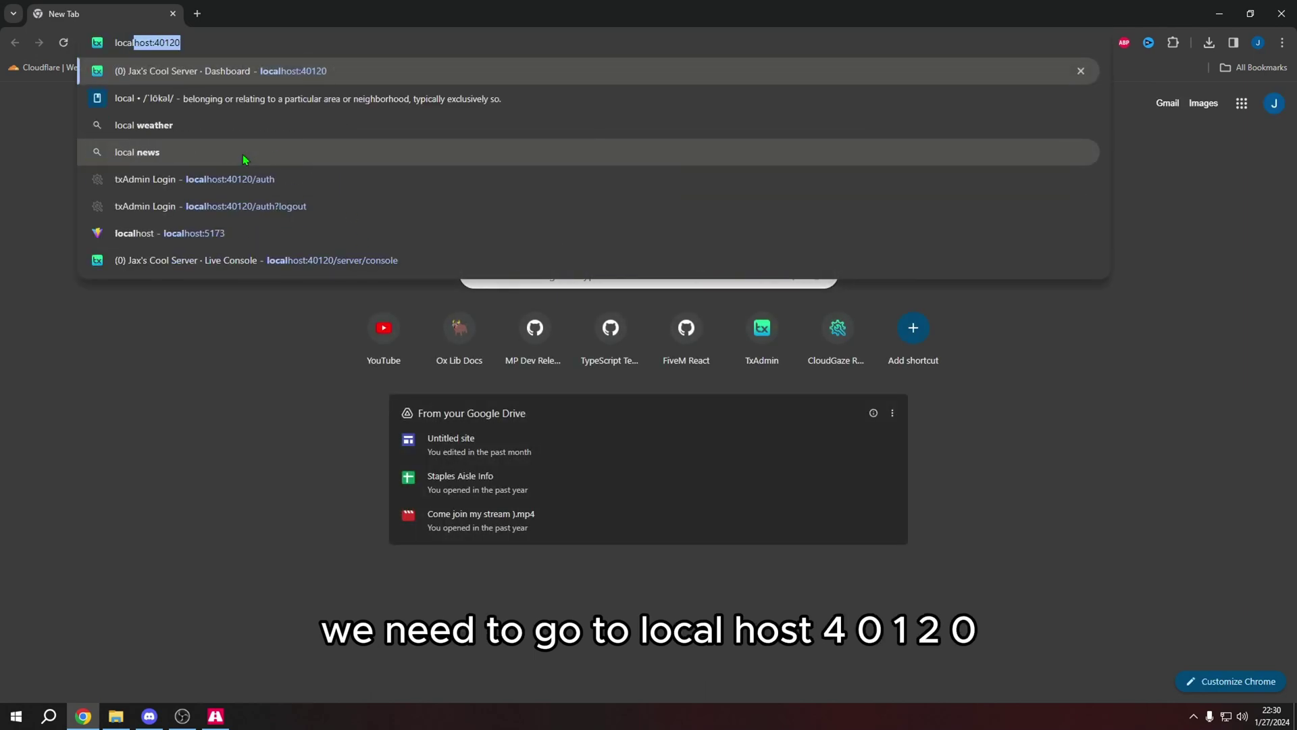
key("Return")
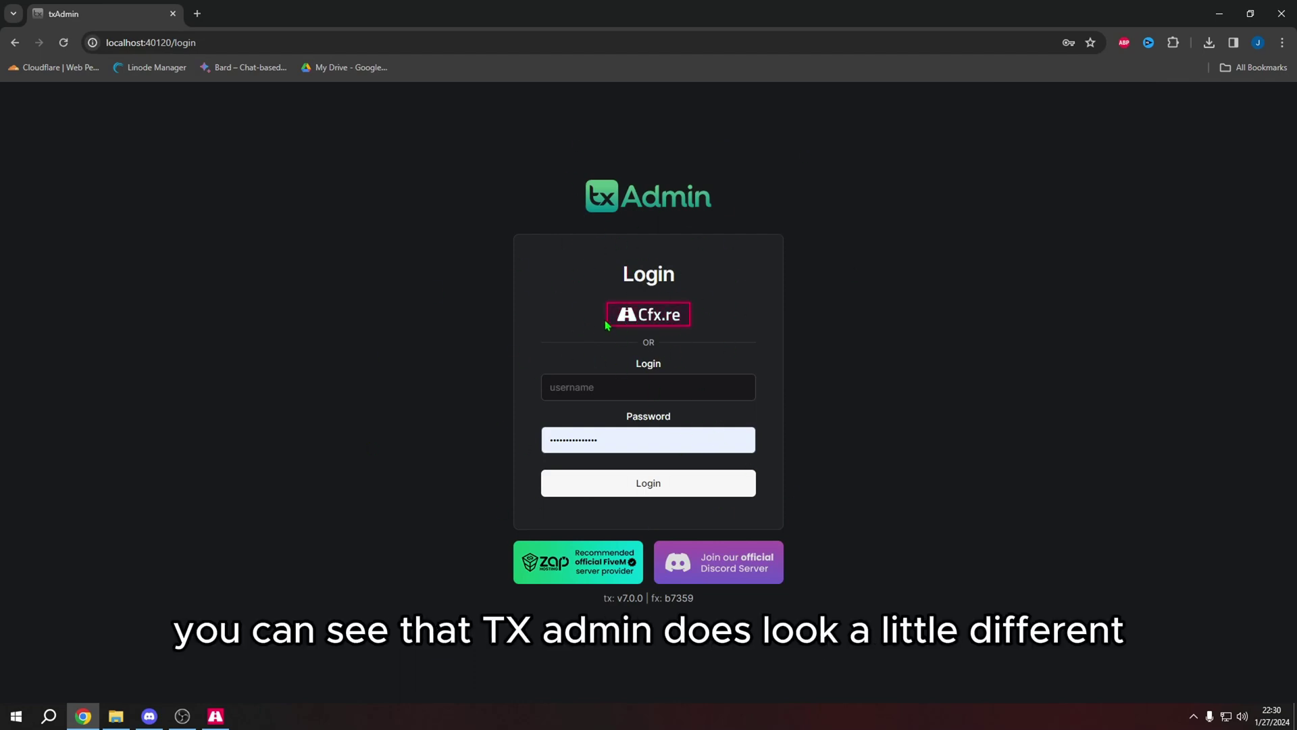
left_click(647, 314)
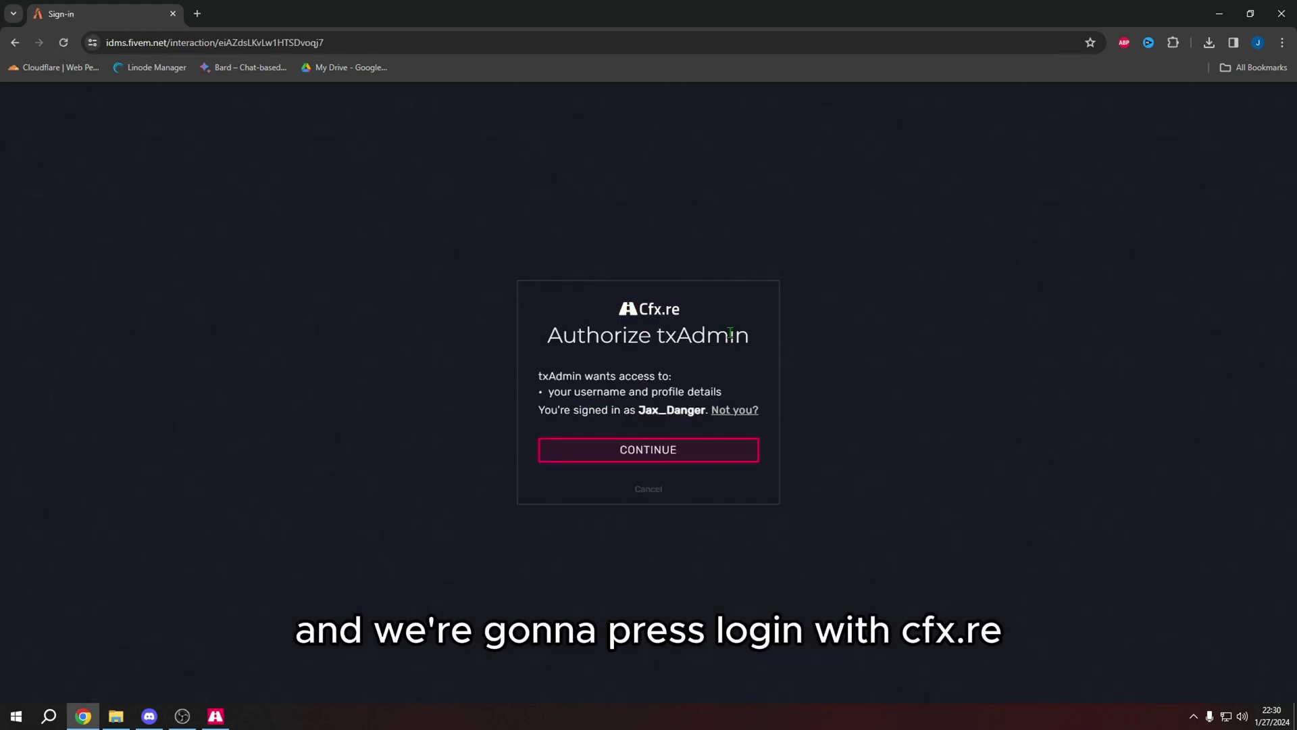
left_click_drag(631, 408, 688, 427)
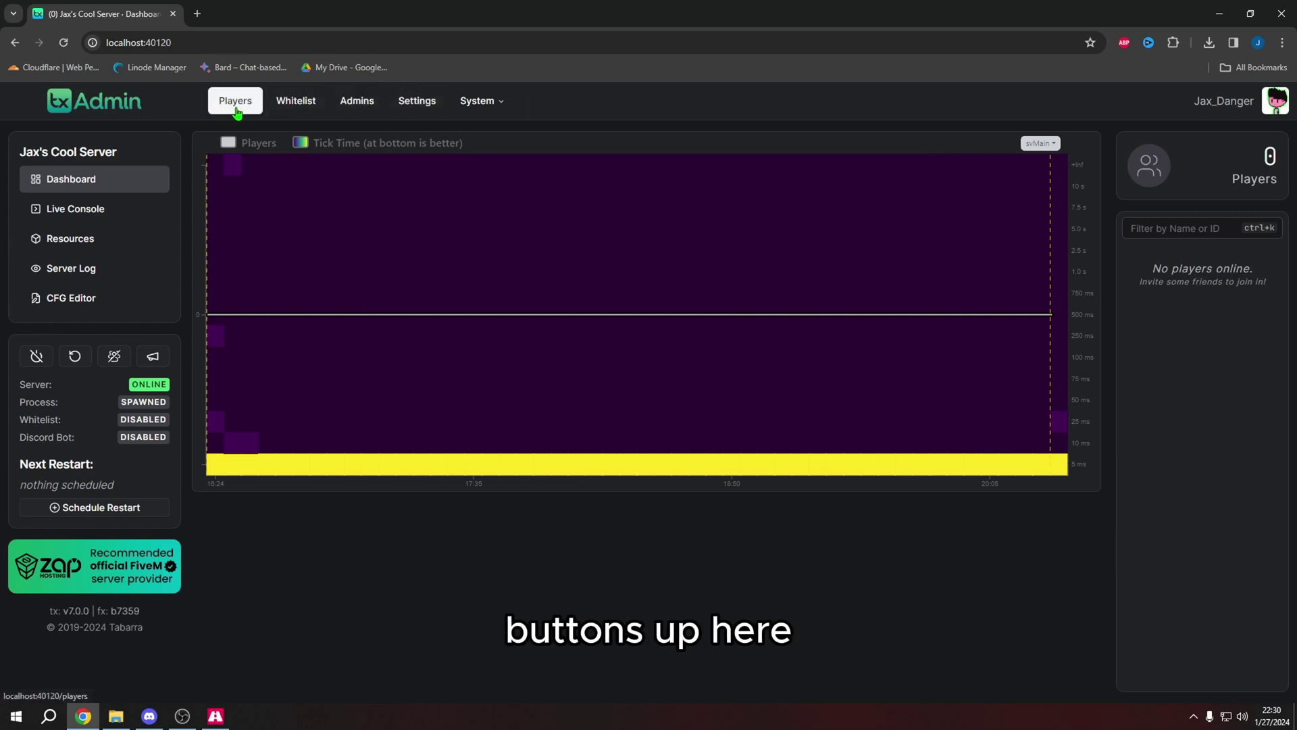
Step: Open Master Actions and view its database cleanup and whitelist pruning options
mouse_move(501, 103)
left_click(493, 143)
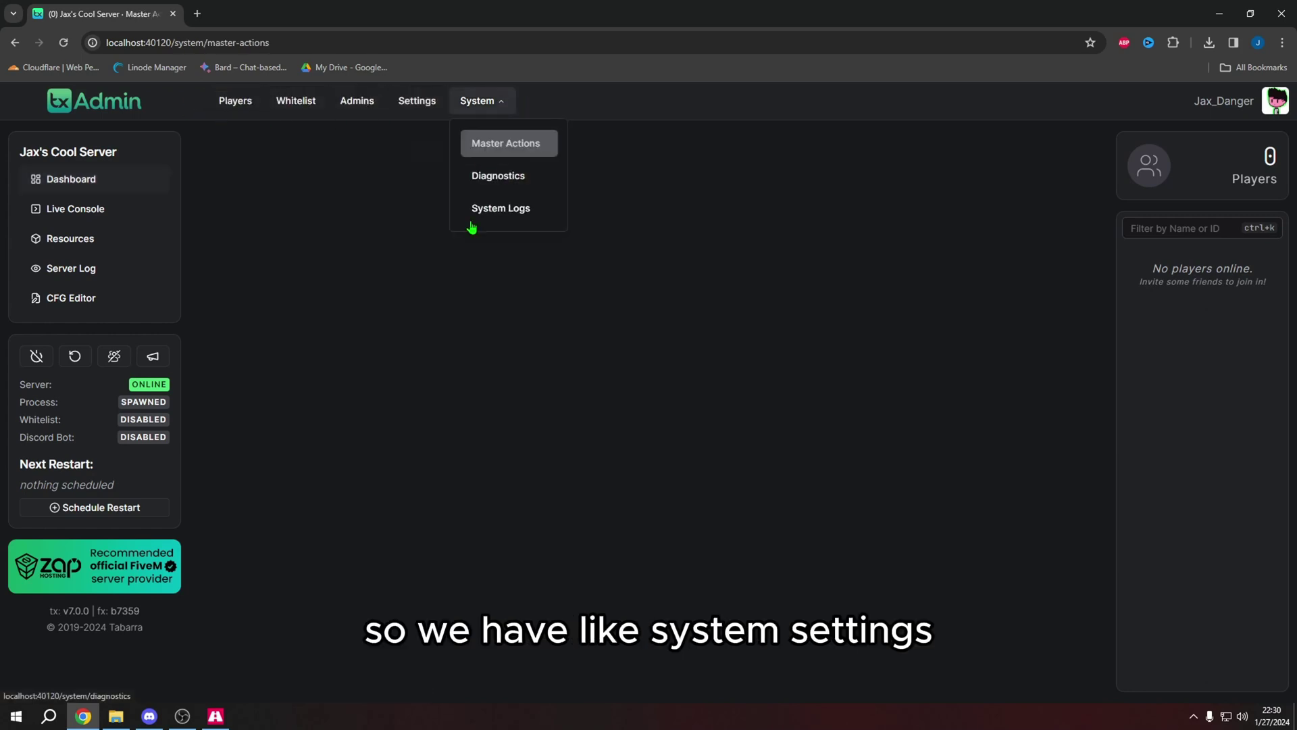
left_click(512, 151)
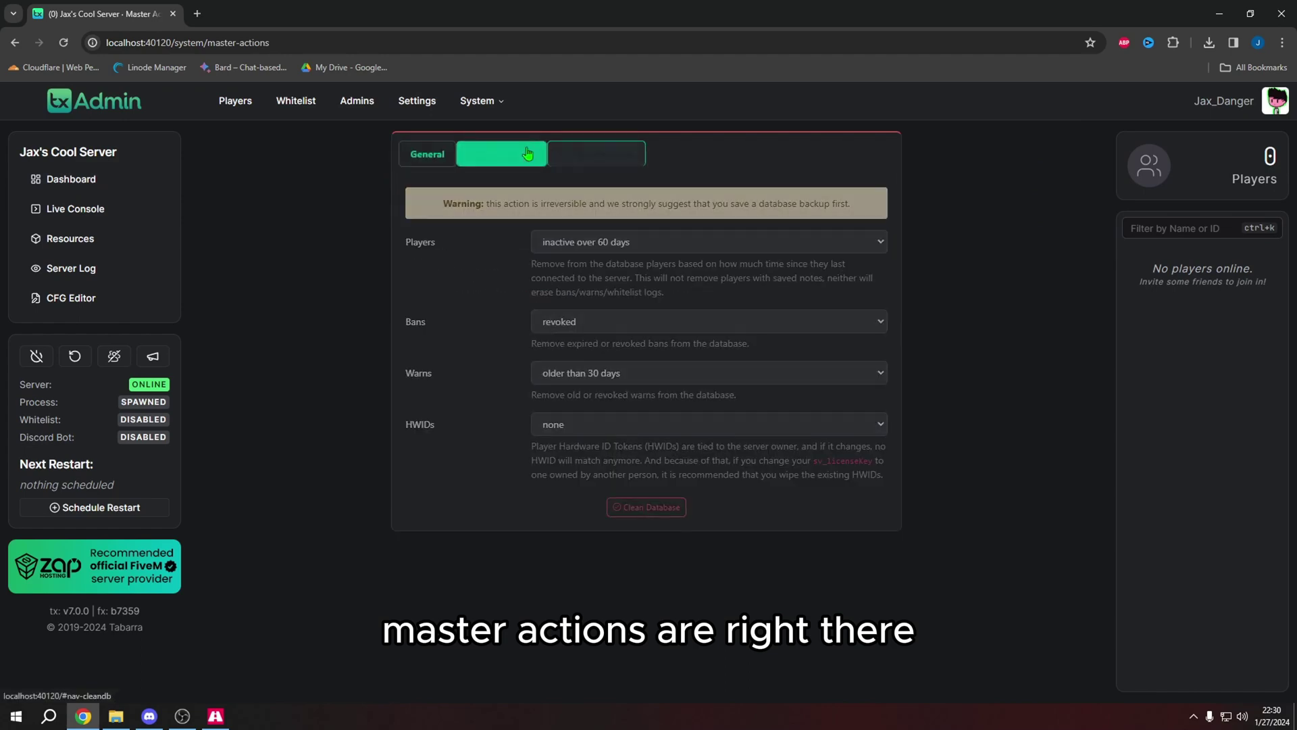
left_click(597, 154)
Step: Browse the txAdmin settings tabs: FXServer, restarter, in-game menu and Discord
left_click(417, 101)
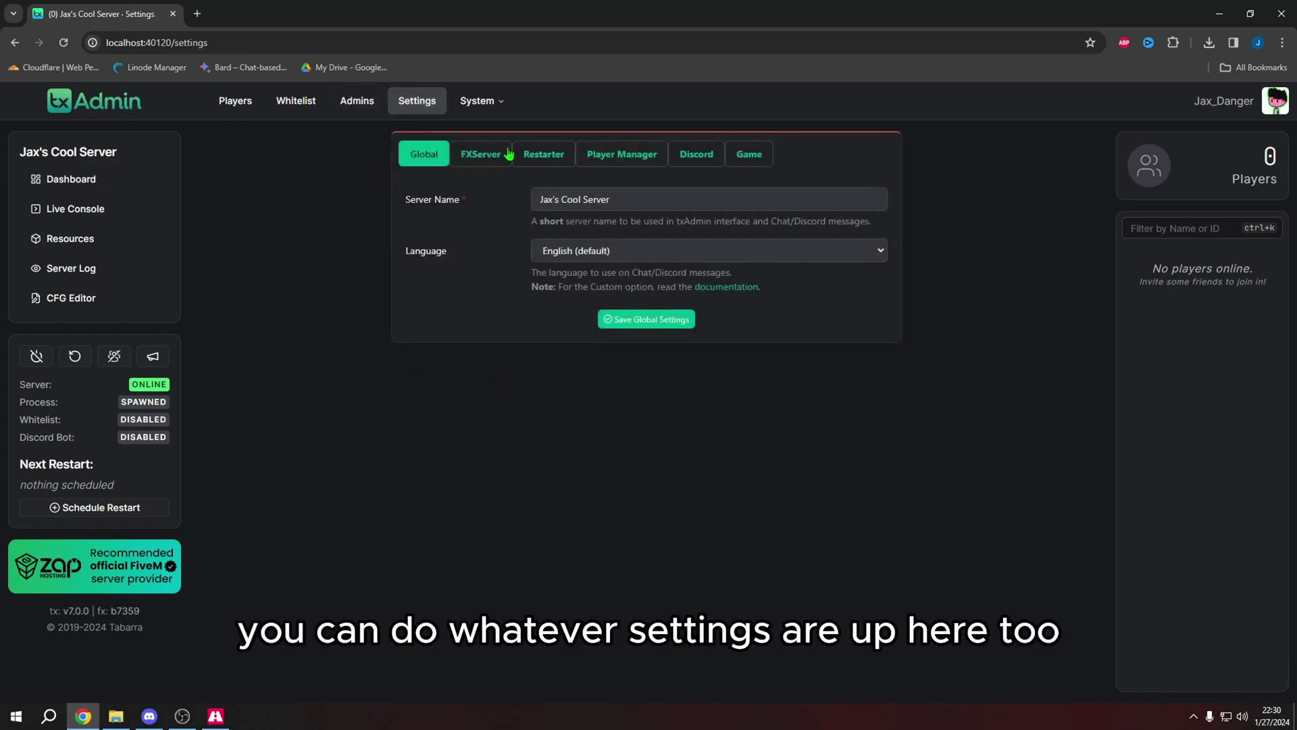
left_click(508, 154)
left_click(543, 154)
left_click(748, 154)
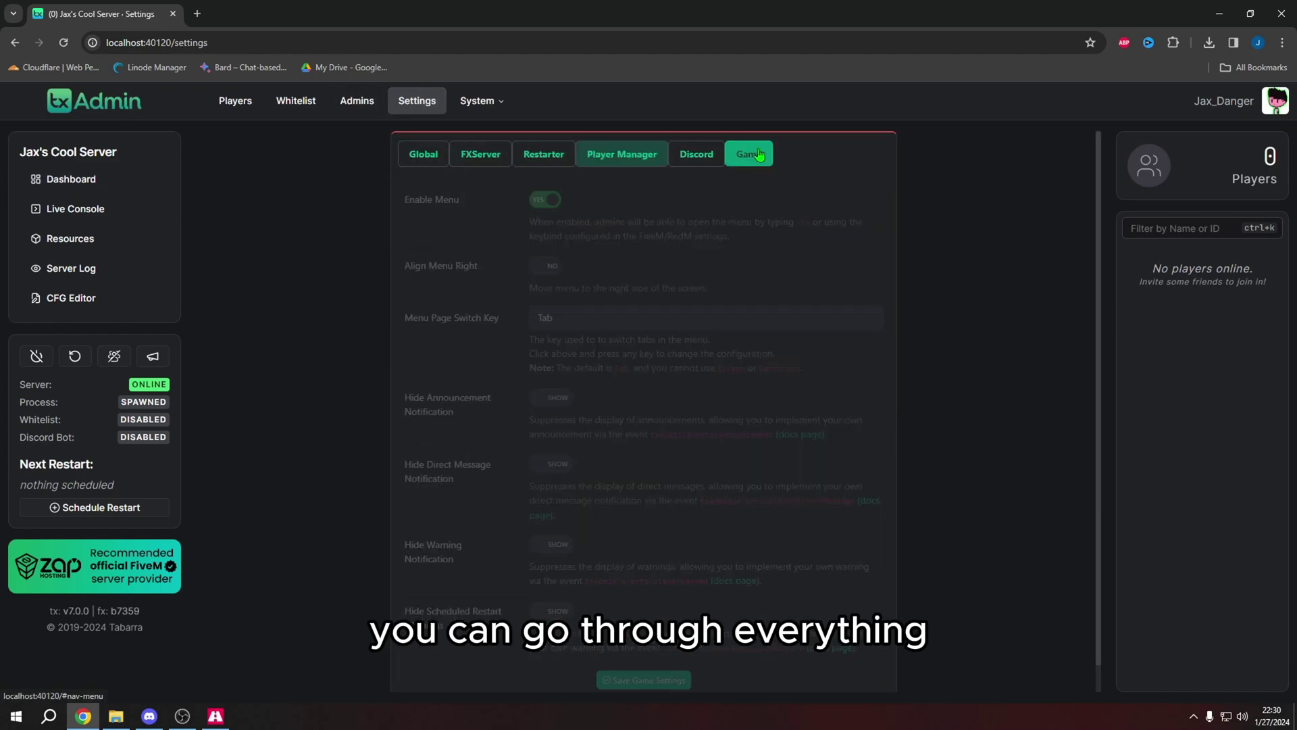
left_click(696, 154)
Step: Visit the dashboard, Live Console, Resources, Server Log and CFG Editor pages
left_click(71, 178)
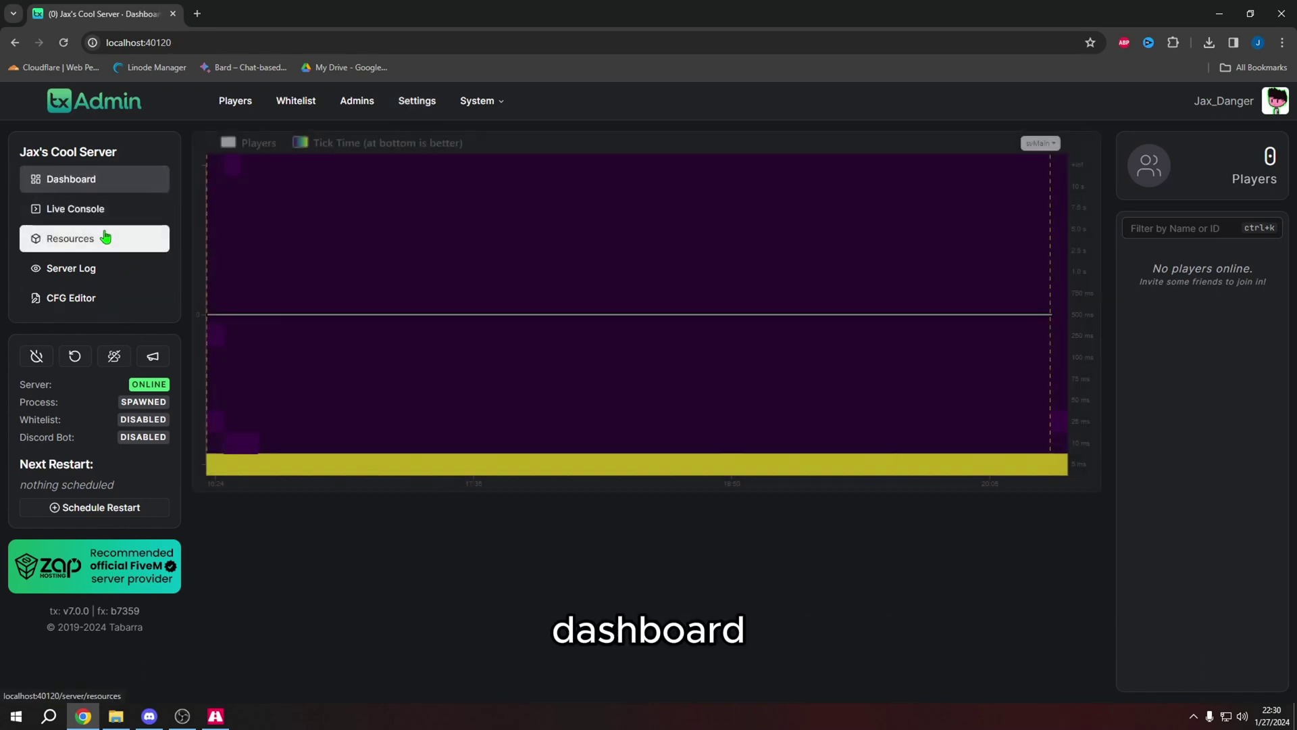
left_click(75, 211)
left_click(67, 238)
left_click(65, 268)
left_click(55, 307)
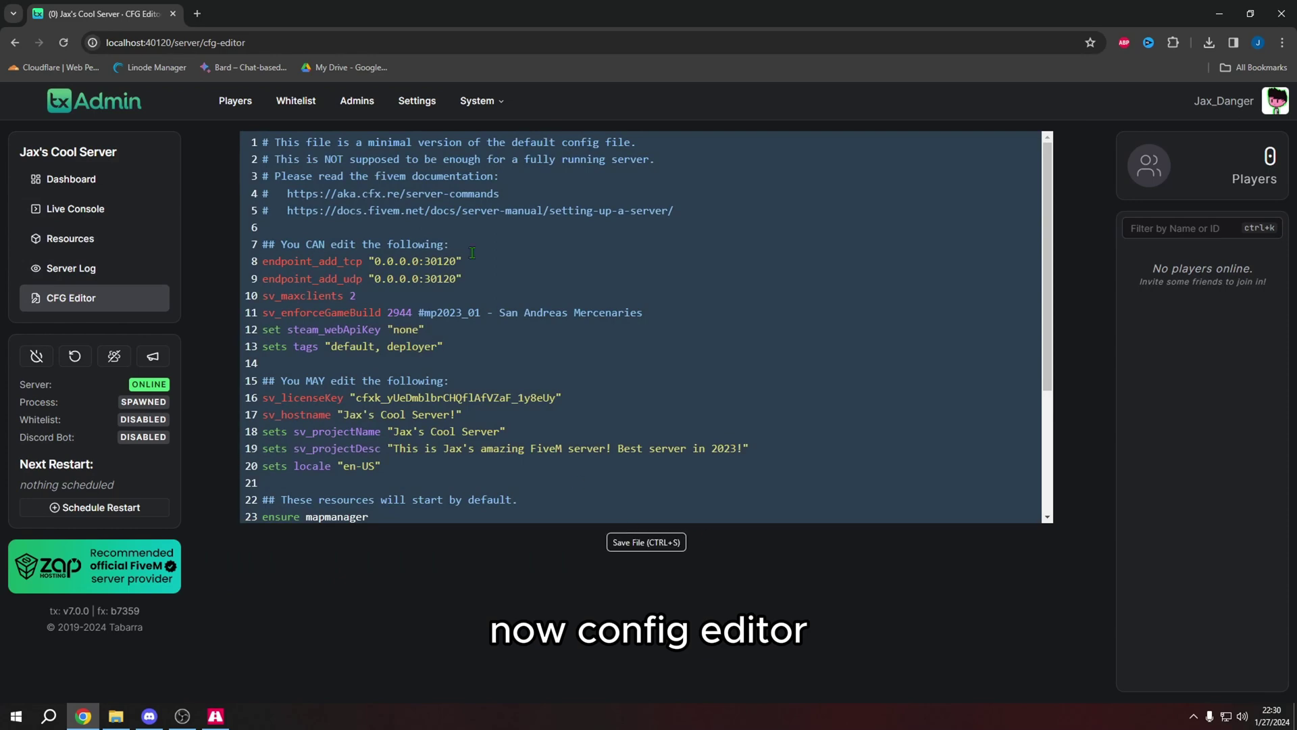
scroll(477, 219, "down", 3)
scroll(493, 356, "up", 3)
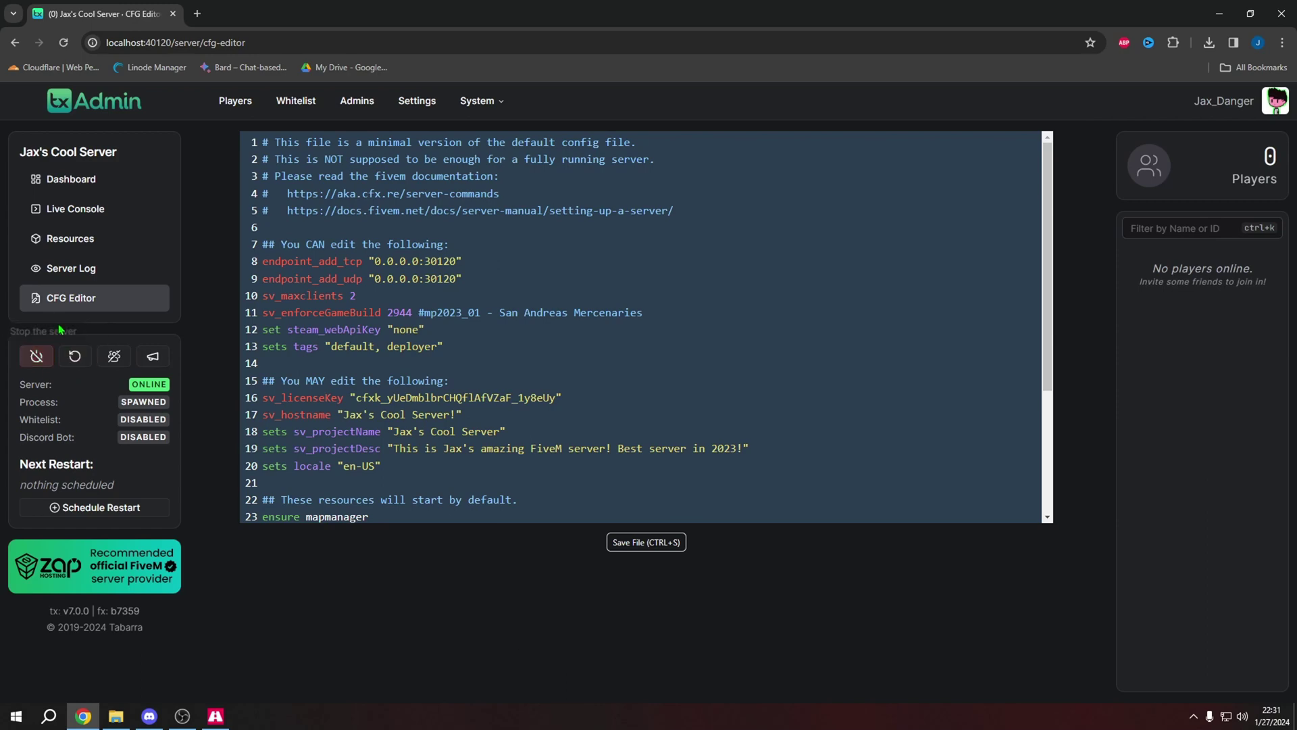
Step: Go from the server log through Dashboard to the Live Console startup output
left_click(71, 269)
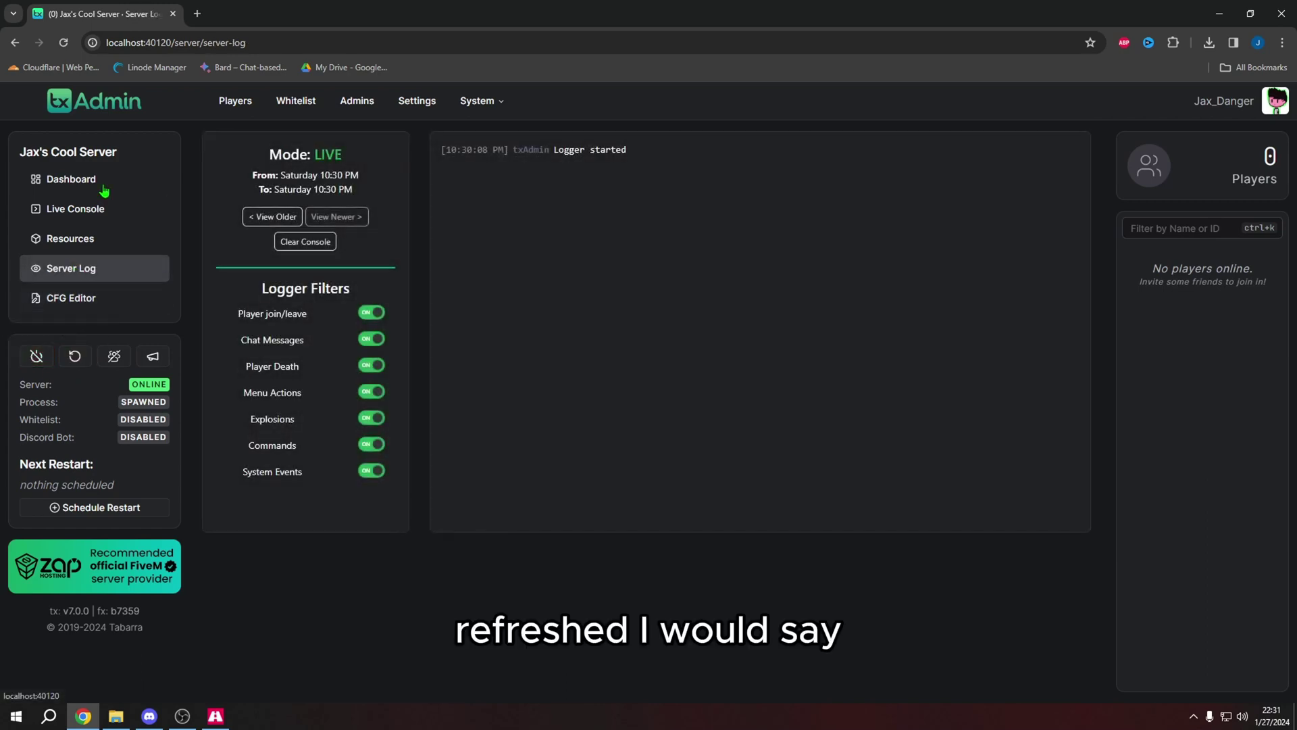
left_click(69, 178)
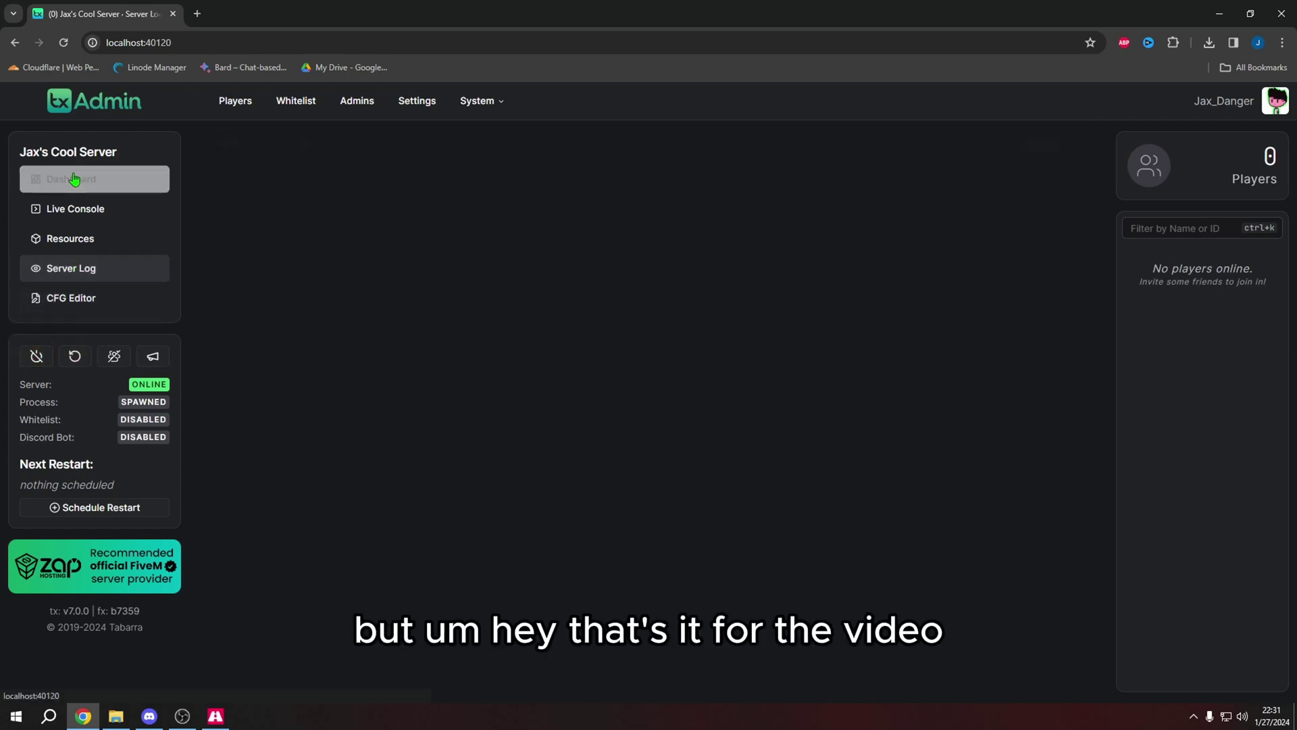
left_click(55, 207)
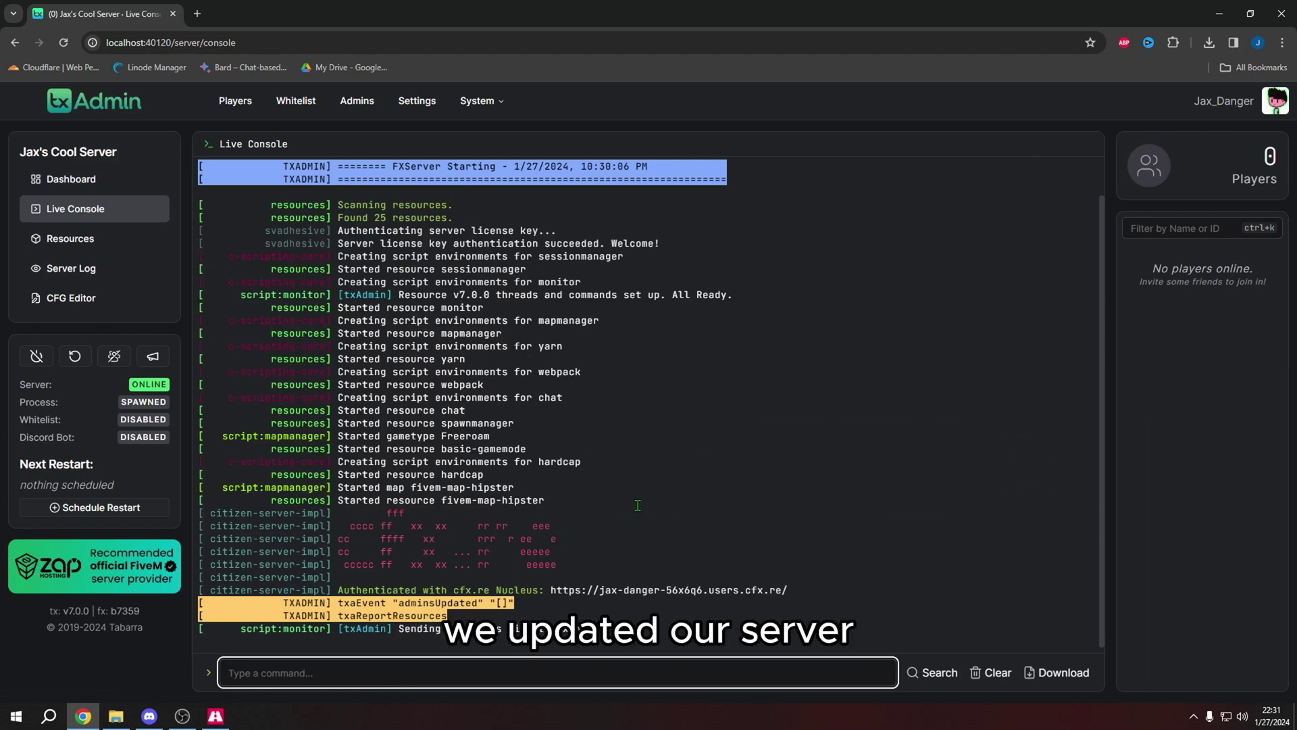